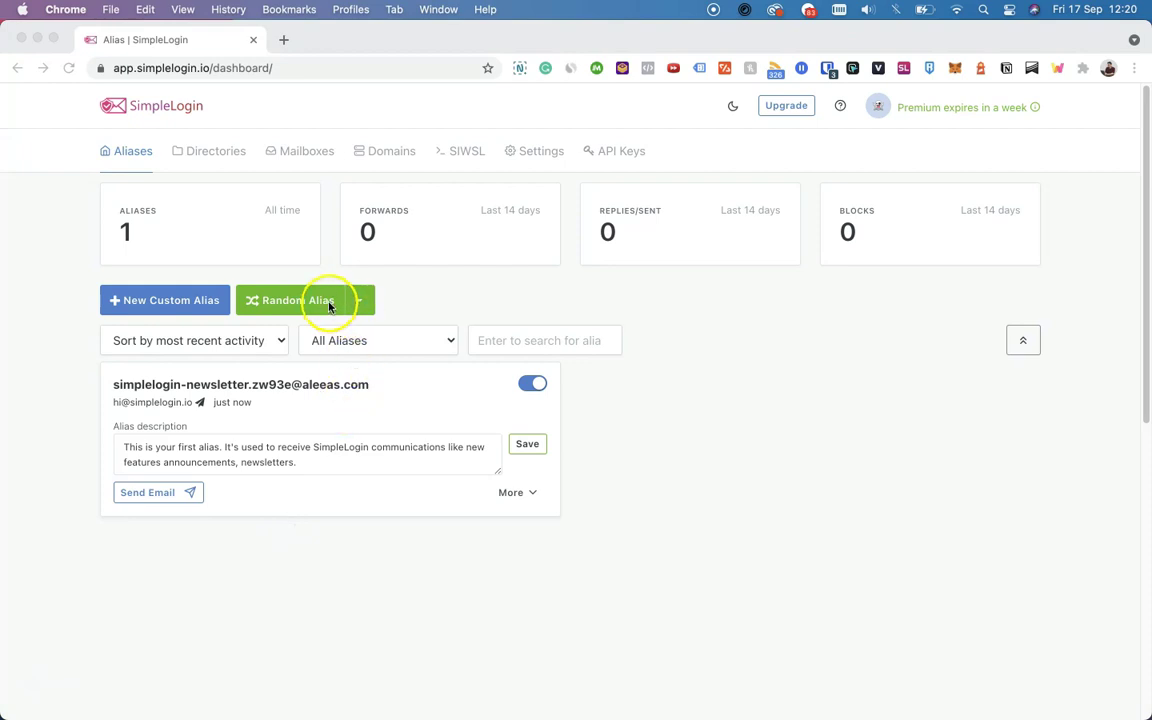
Save the first alias's description, then disable it and re-enable it
left_click(400, 299)
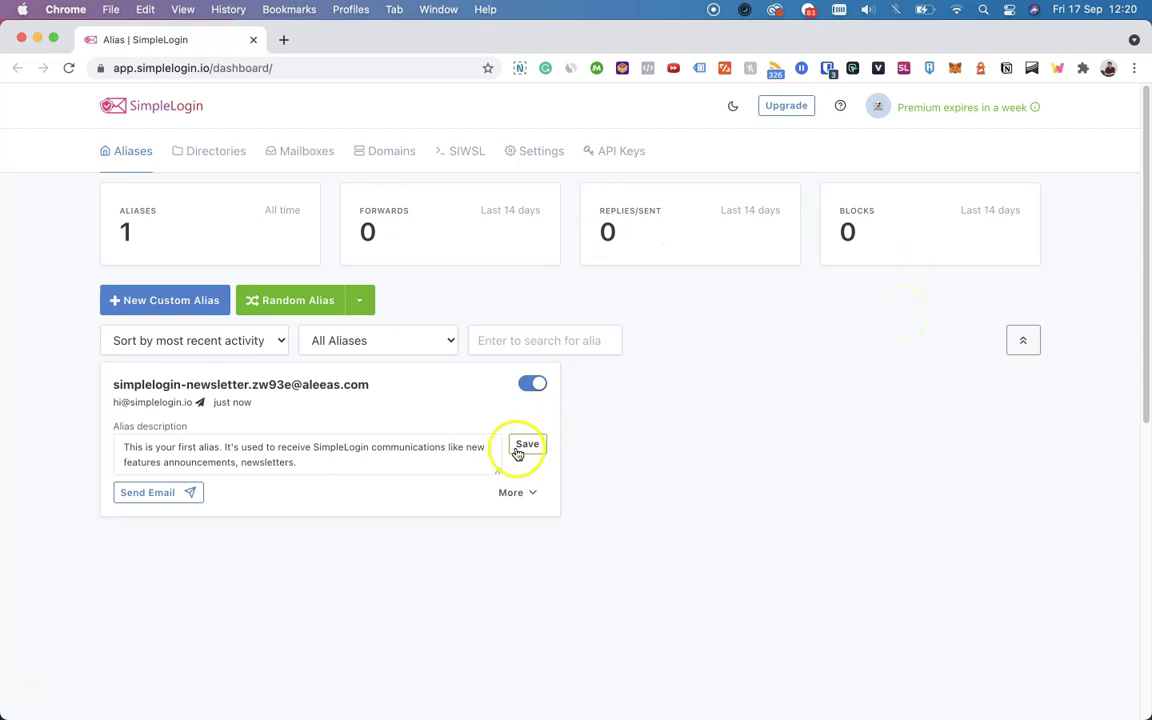
left_click(547, 443)
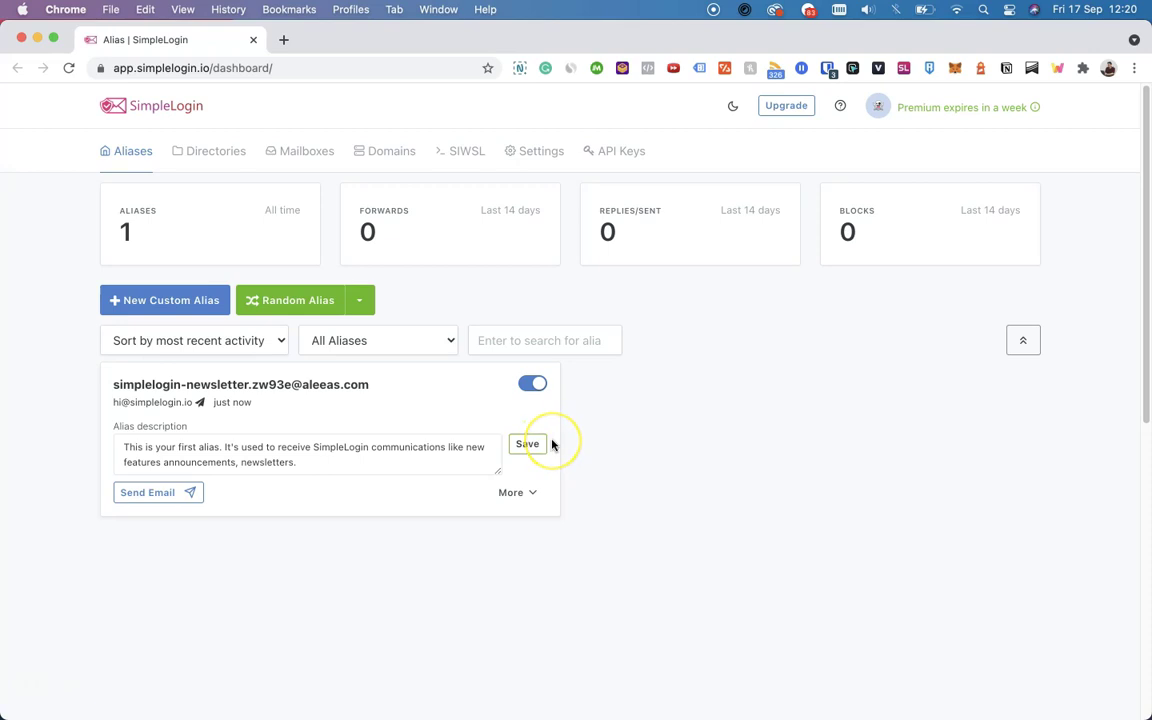
left_click(532, 384)
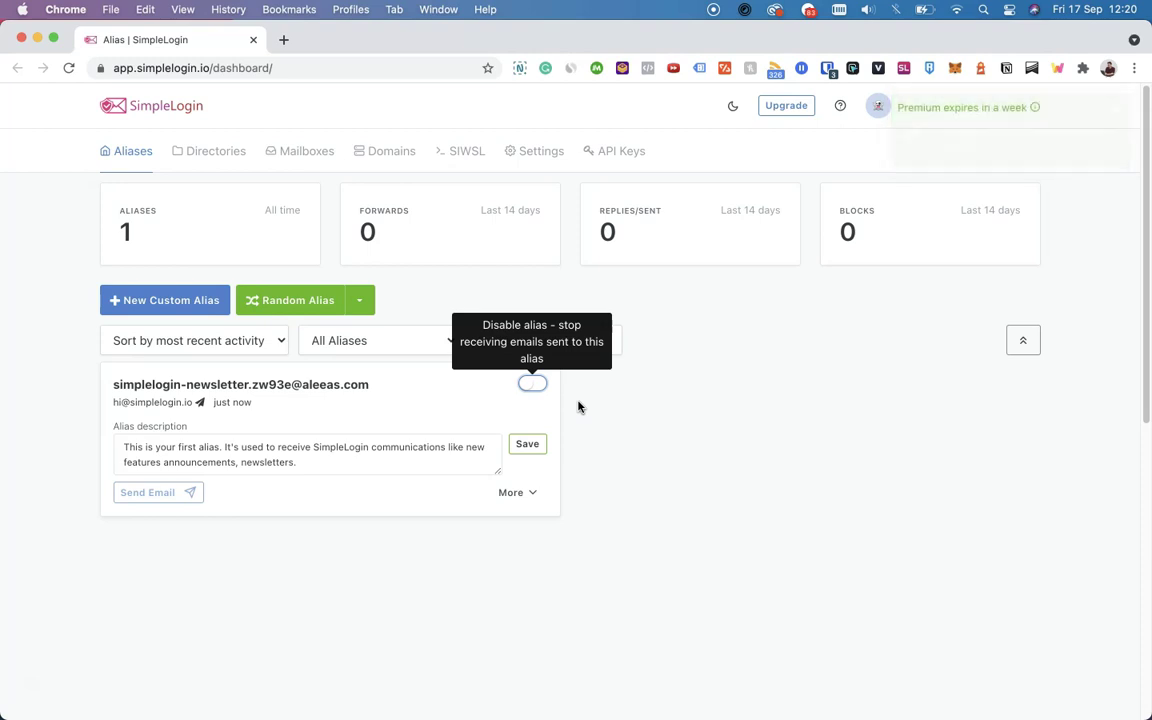
left_click(538, 385)
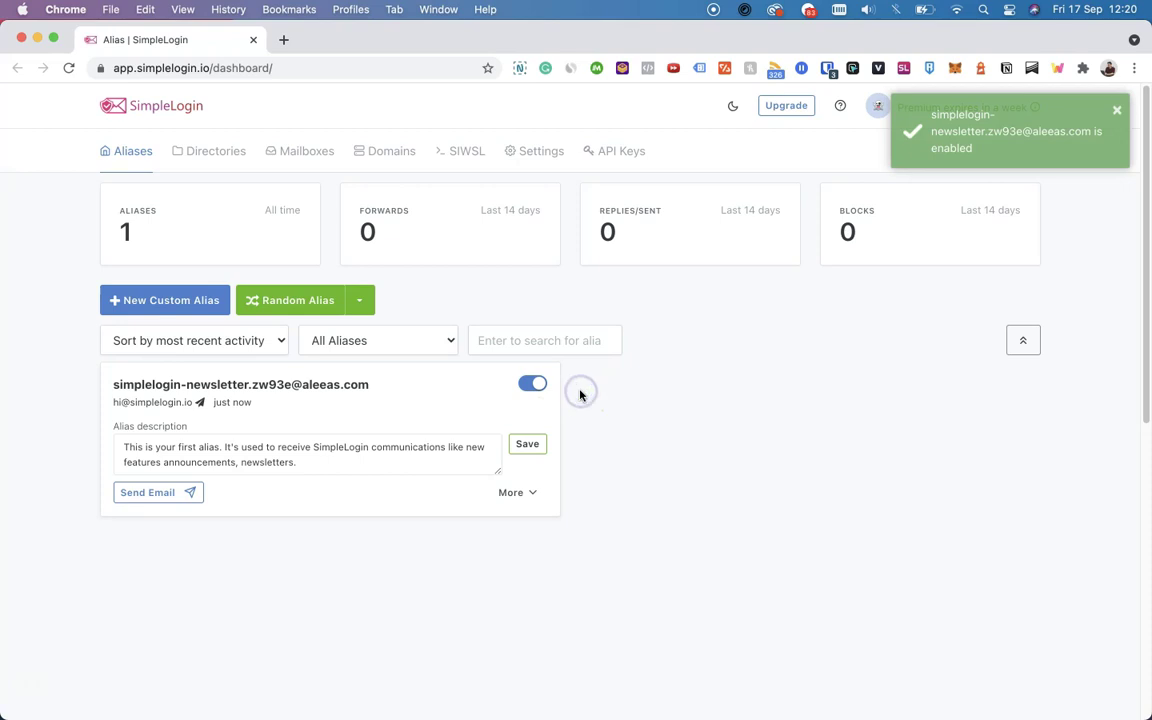
left_click(571, 393)
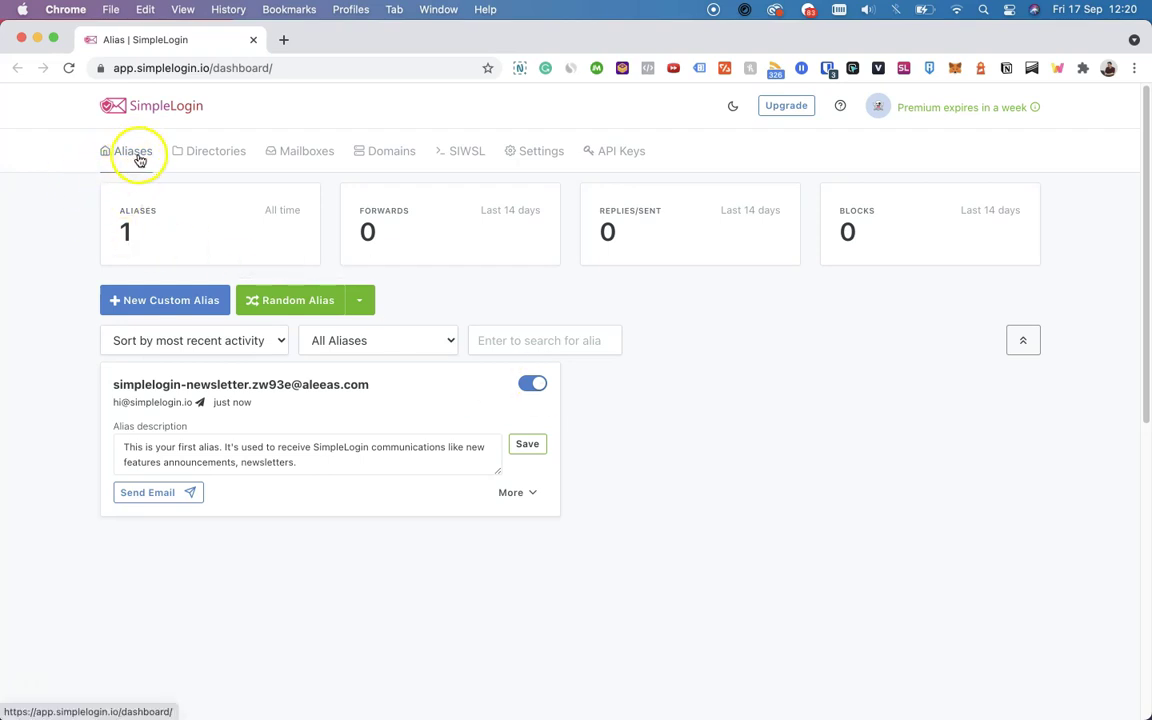
Create a custom alias with prefix 'name' on the aleeas.com domain and the default mailbox
left_click(214, 301)
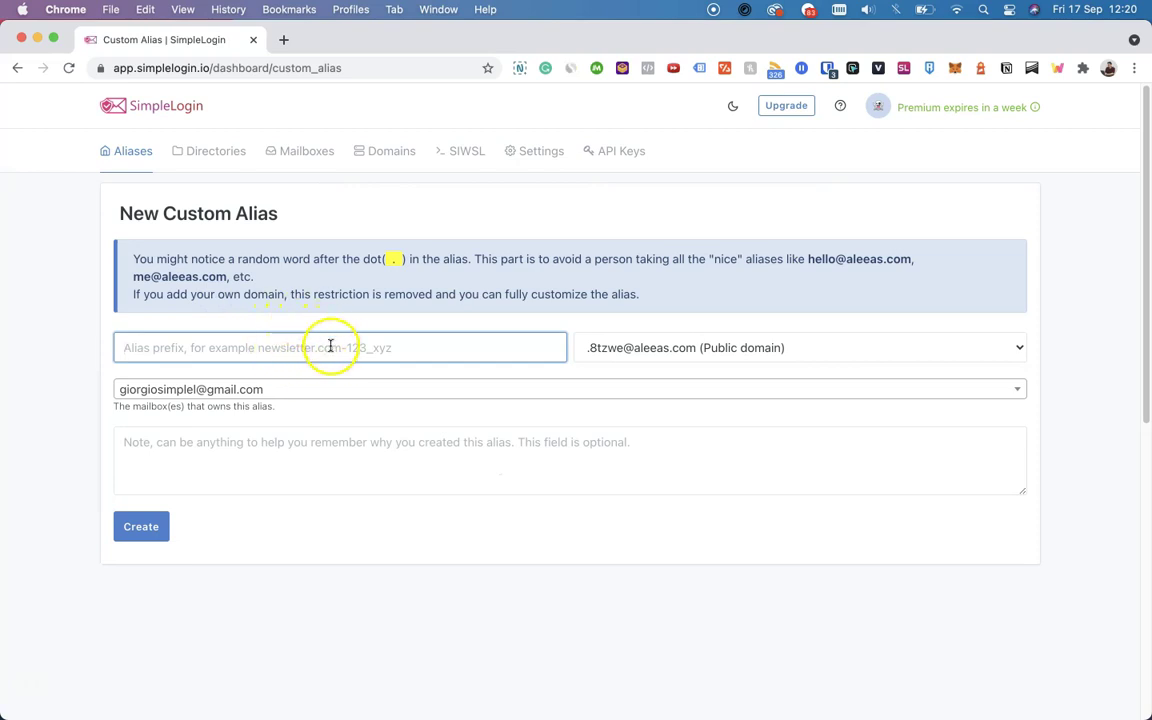
type("name")
left_click(630, 347)
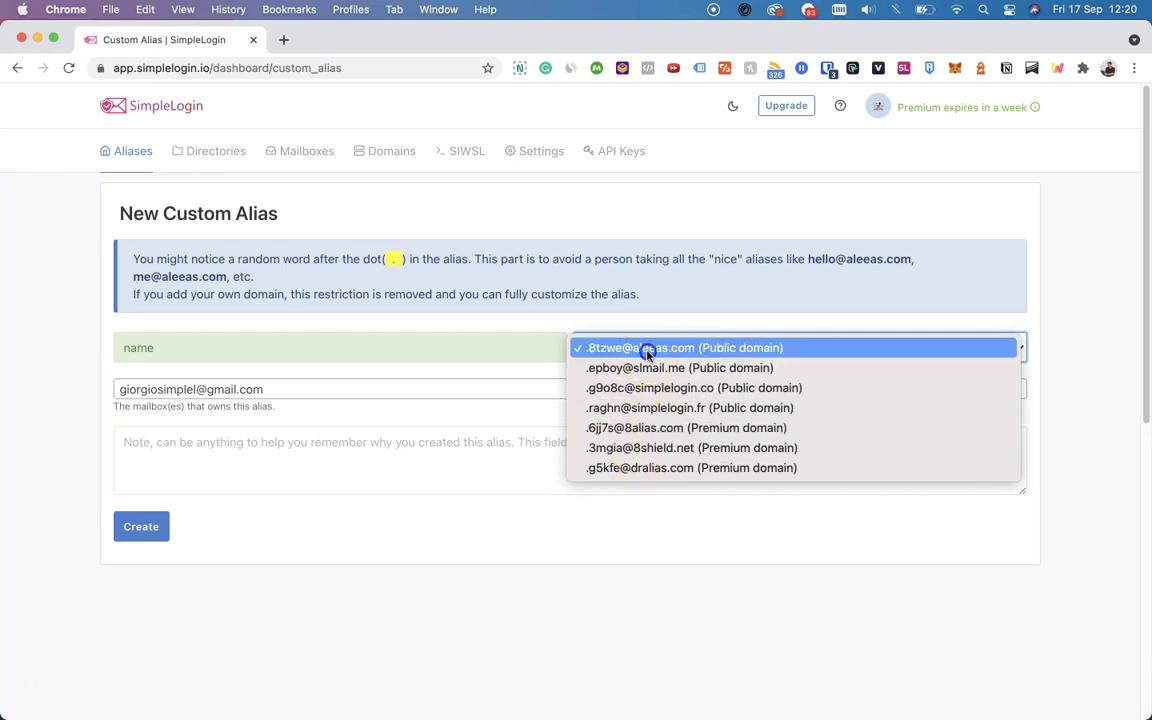
left_click(645, 348)
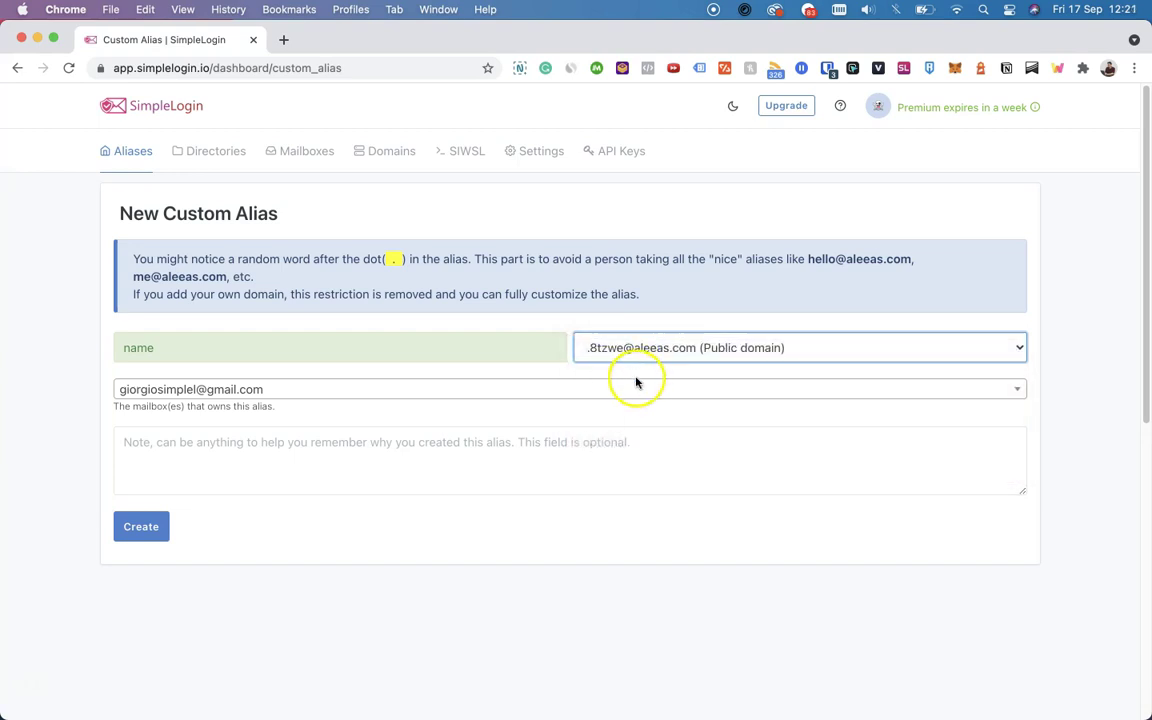
left_click(636, 385)
left_click(635, 386)
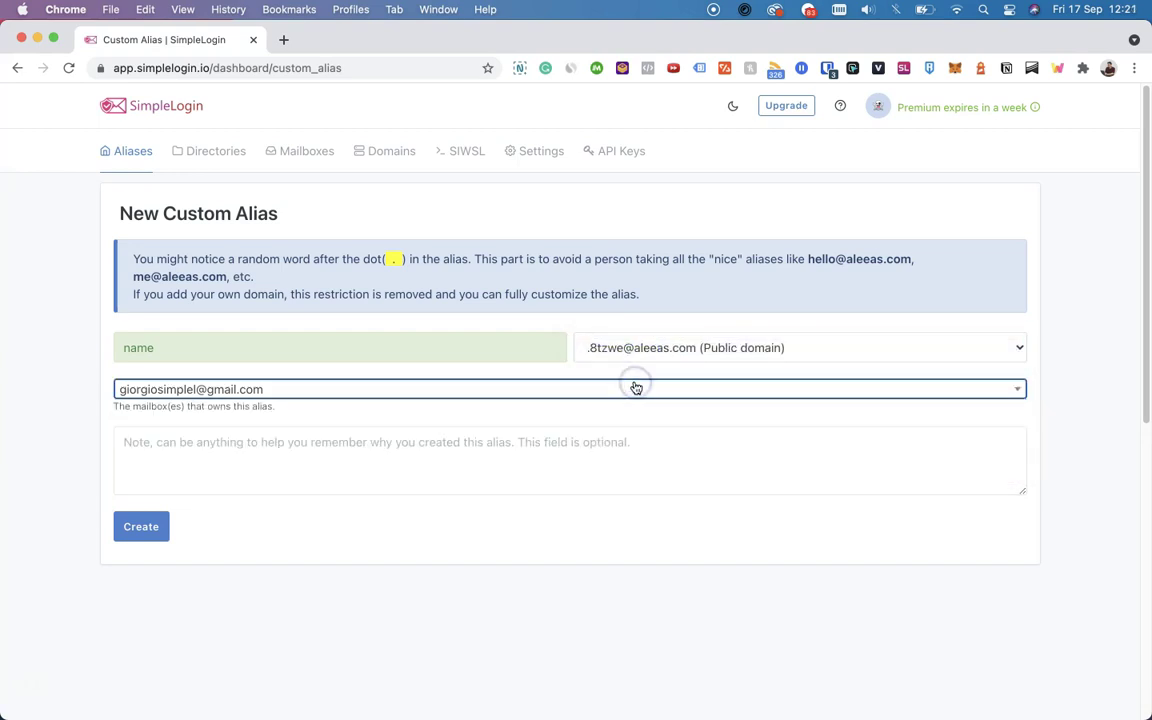
left_click(148, 527)
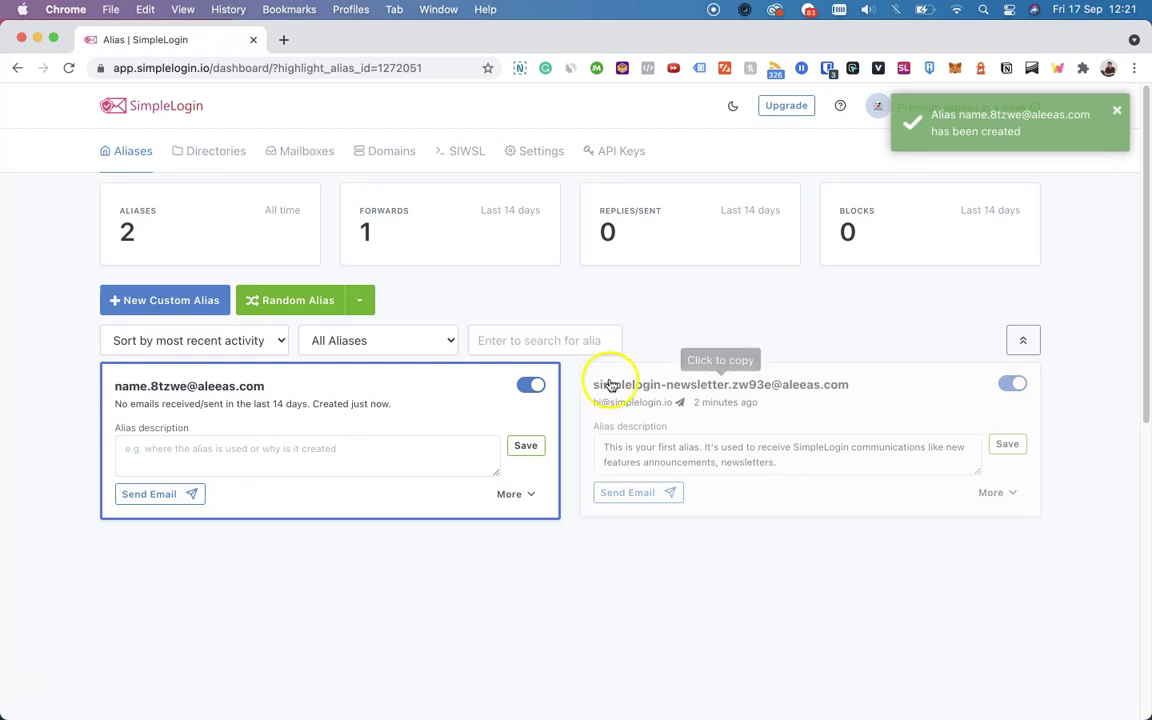
left_click(537, 385)
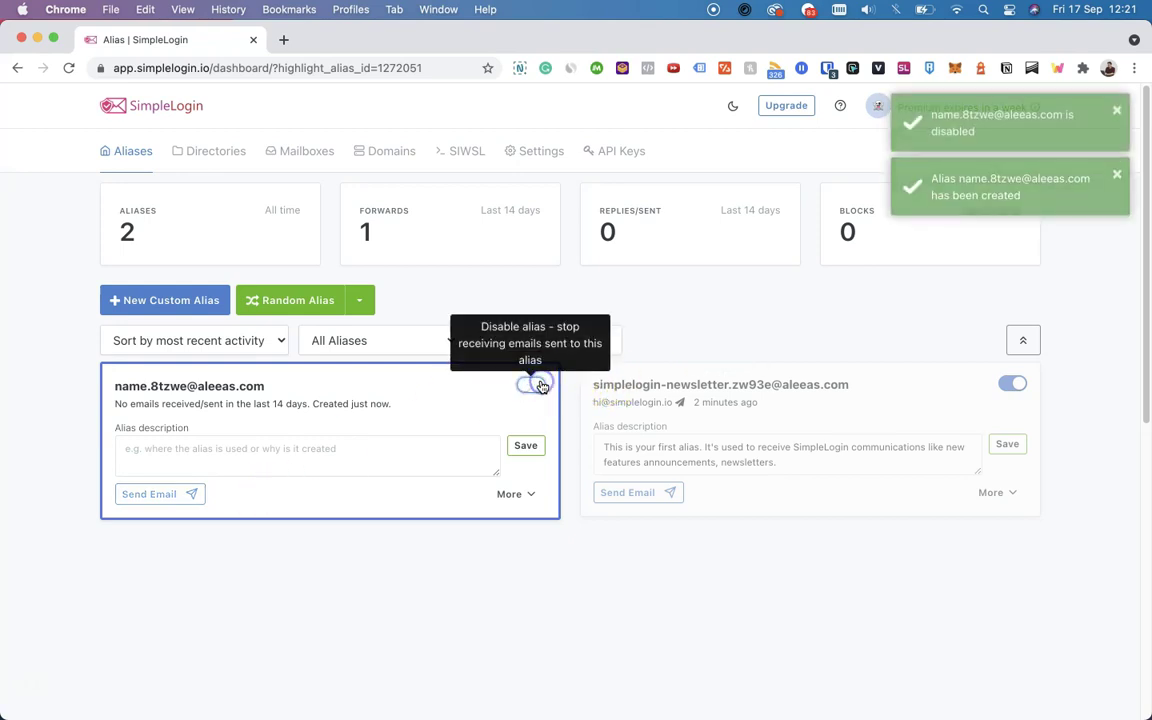
left_click(537, 385)
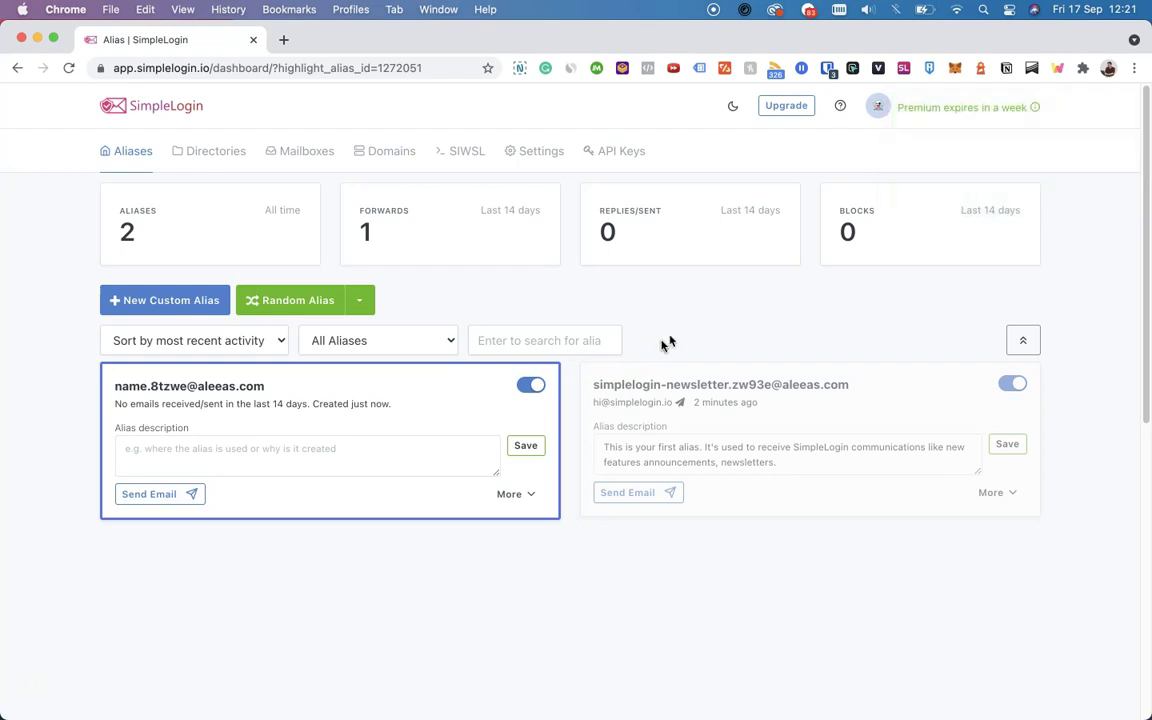
left_click(903, 67)
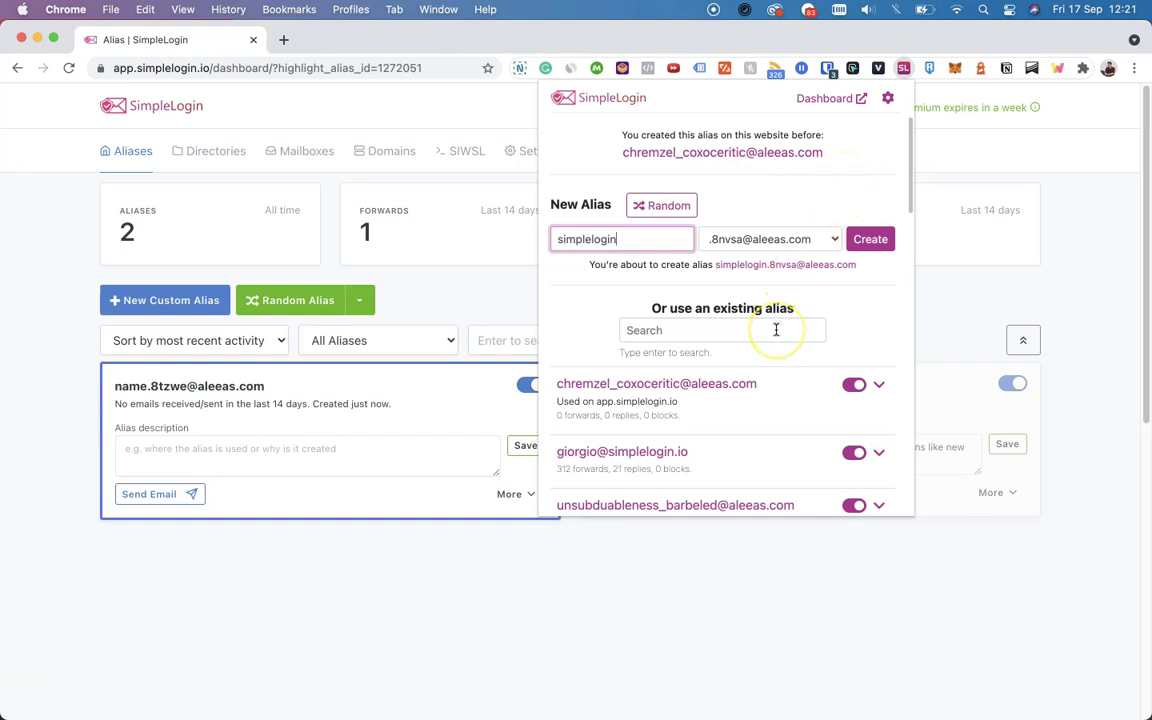
left_click(949, 302)
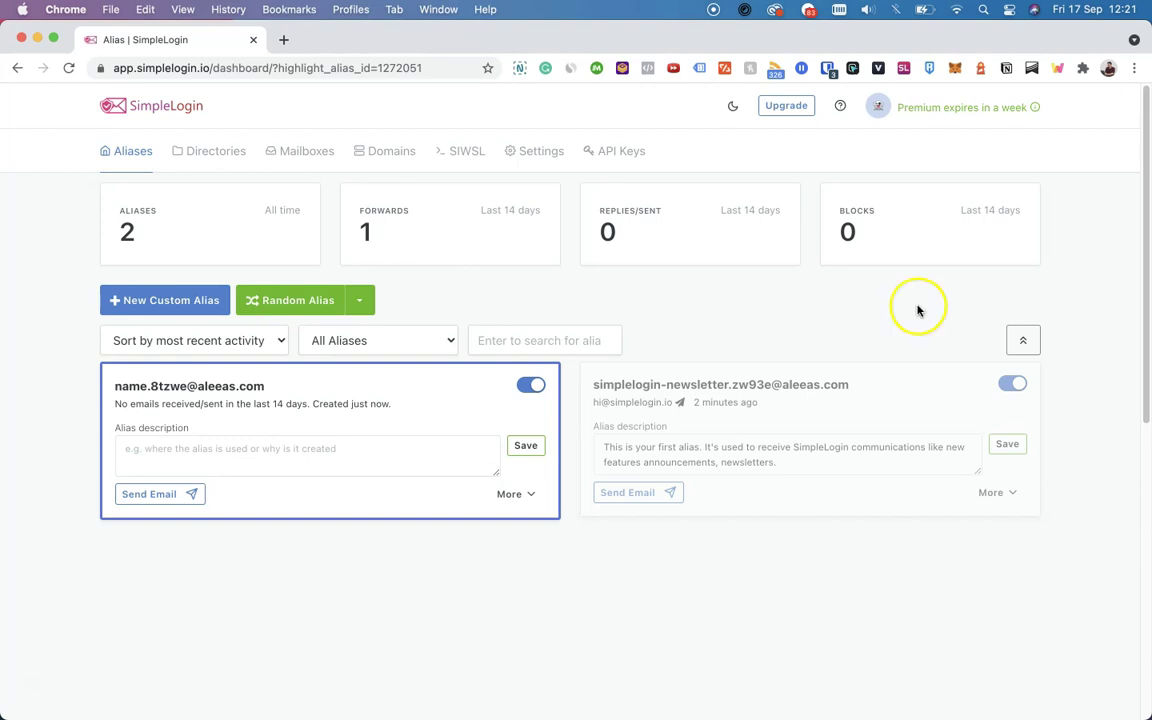
Create and copy a reverse-alias for a Gmail contact of the 'name' alias, then go to Domains
left_click(190, 503)
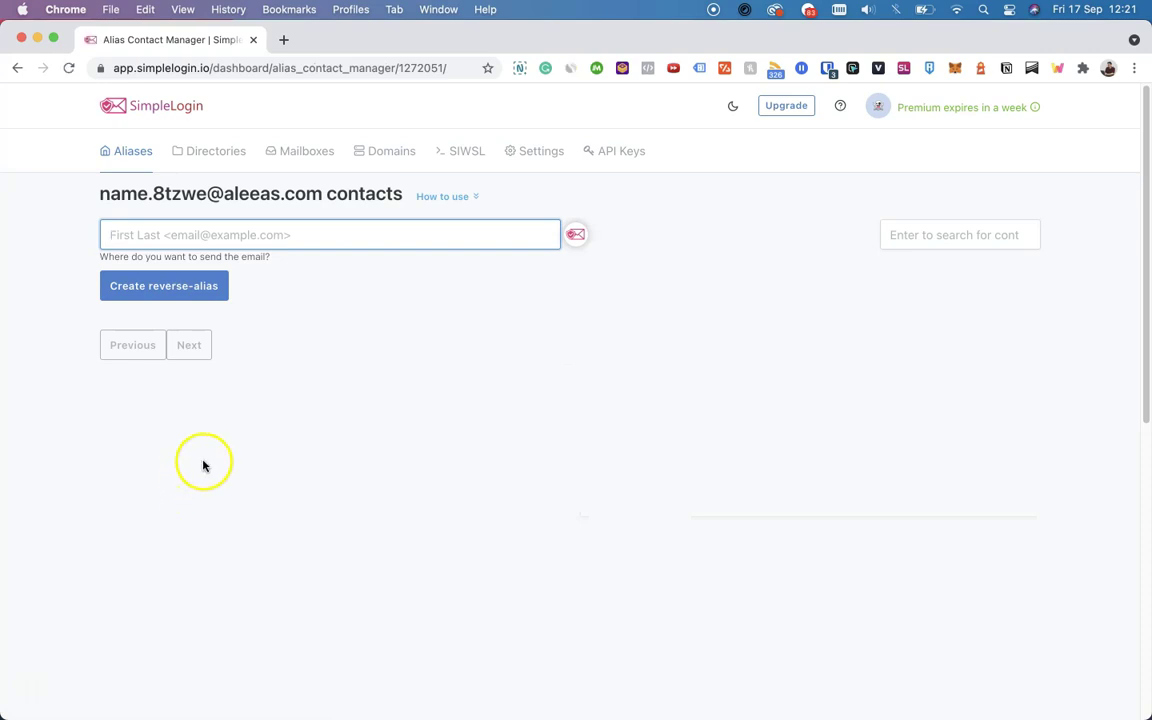
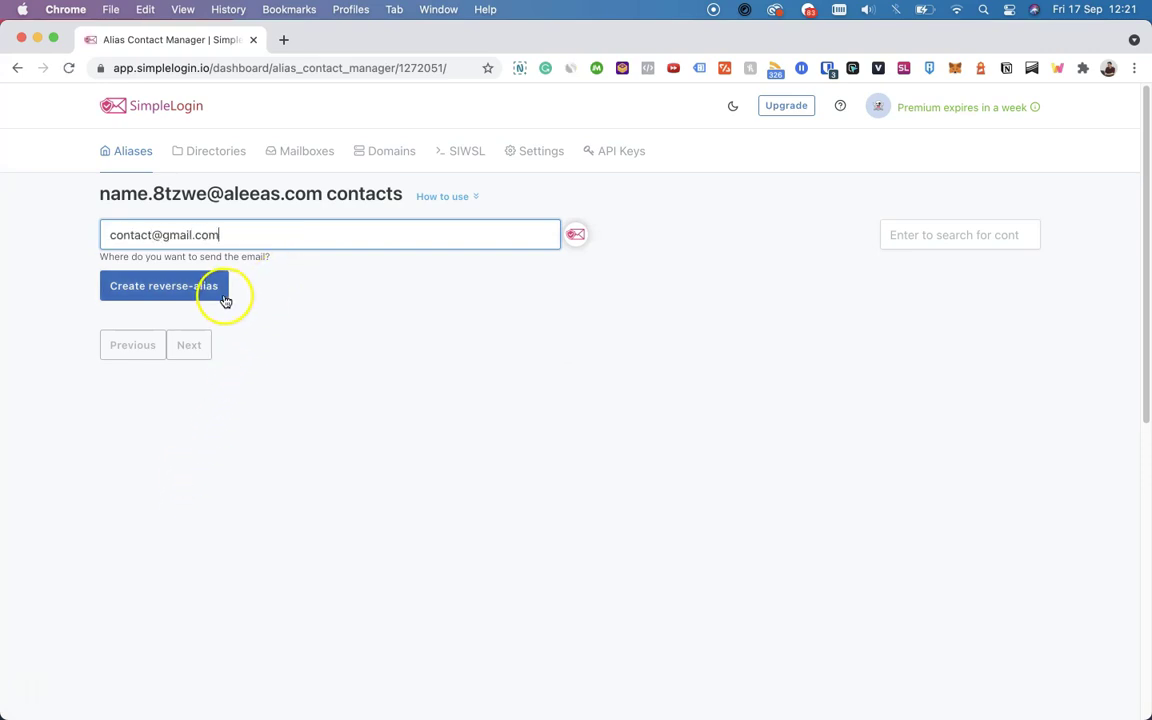
left_click(225, 297)
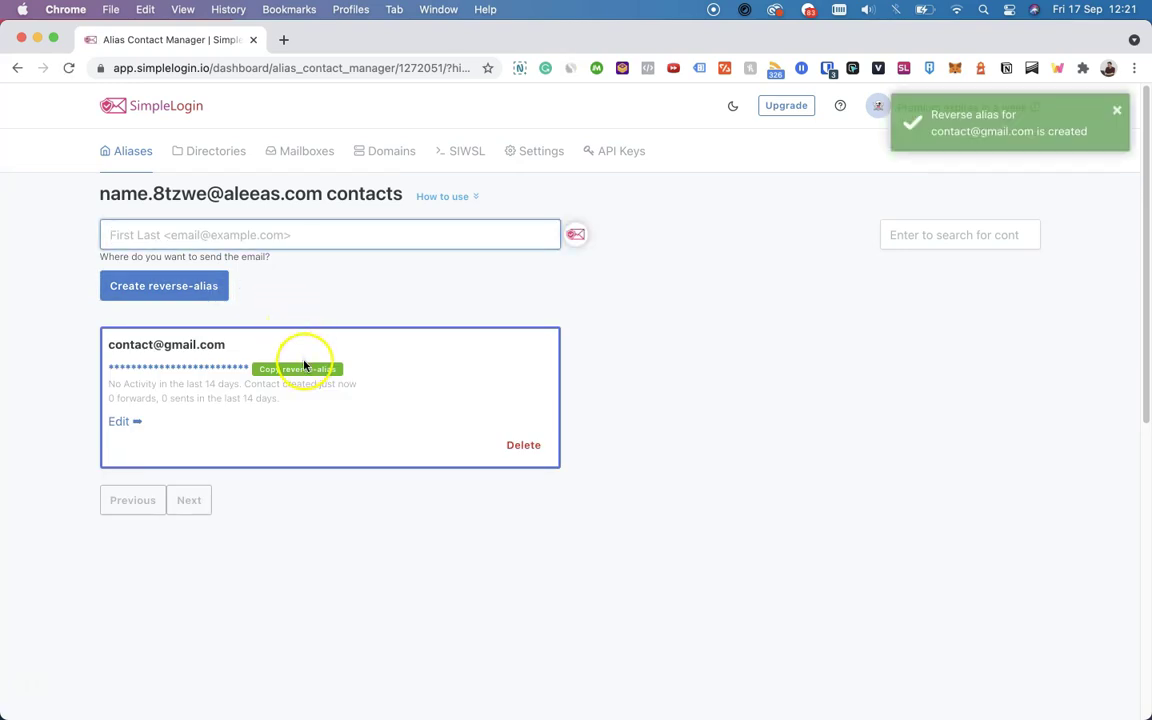
left_click(308, 369)
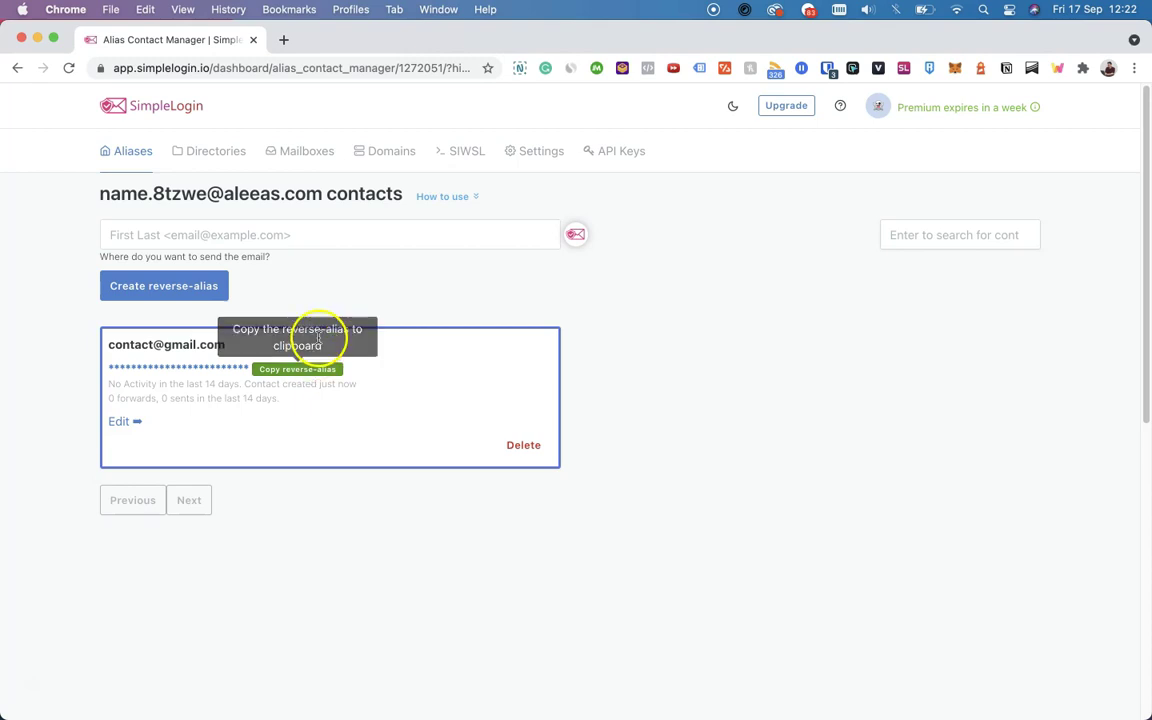
left_click(378, 157)
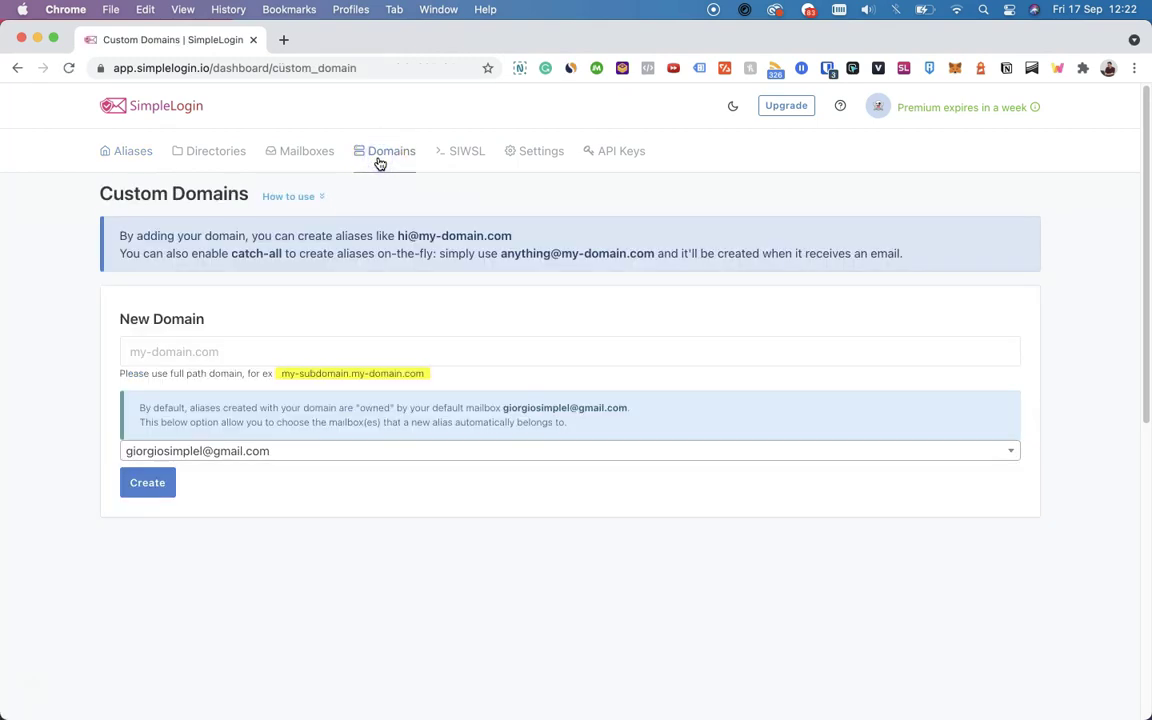
Add domain.com as a custom domain and look through its DNS setup records
left_click(278, 349)
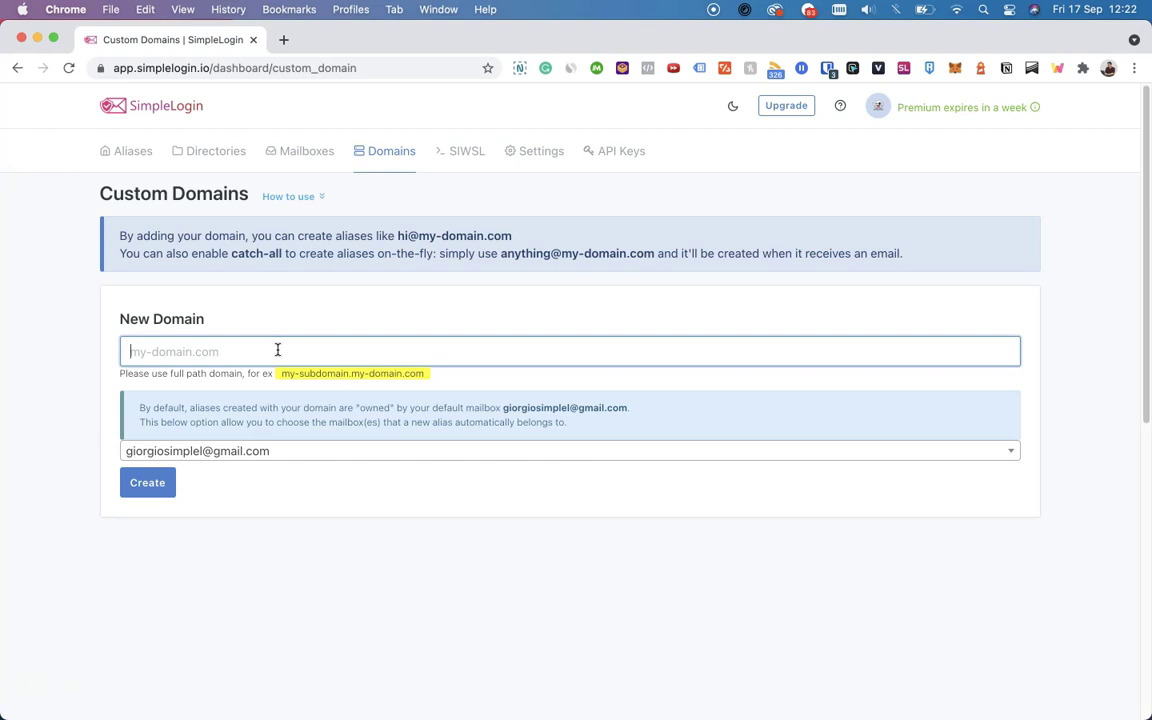
key("super+v")
left_click(170, 478)
left_click(278, 510)
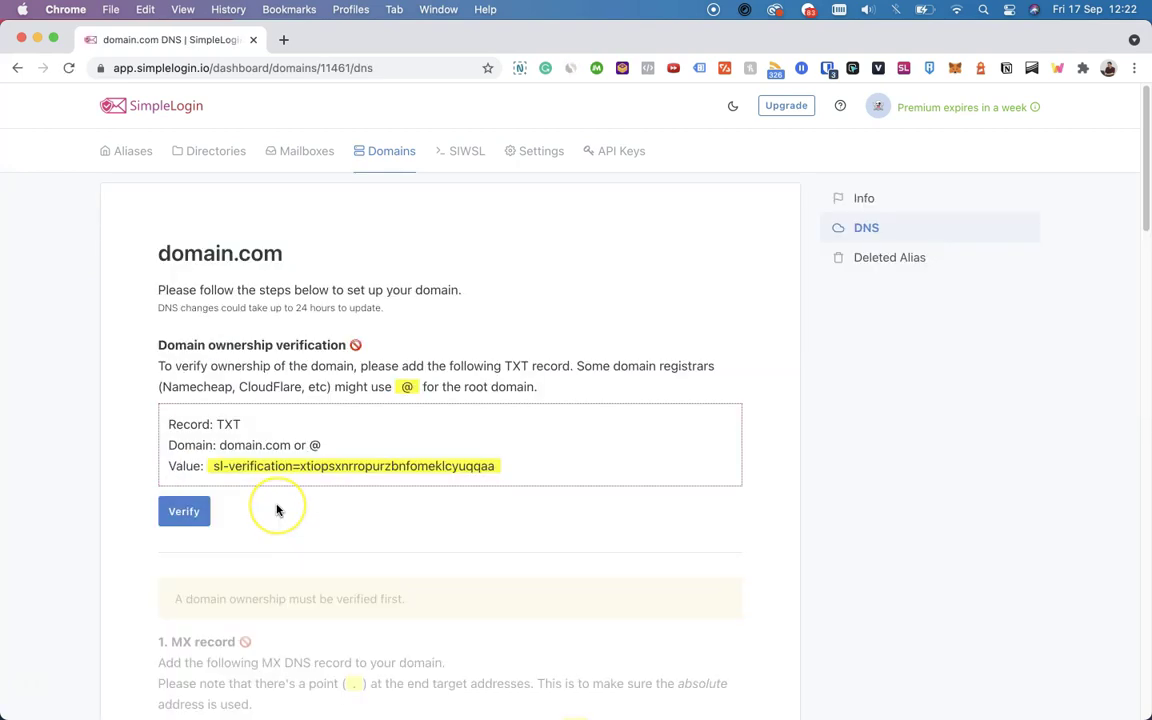
scroll(244, 506, "down", 5)
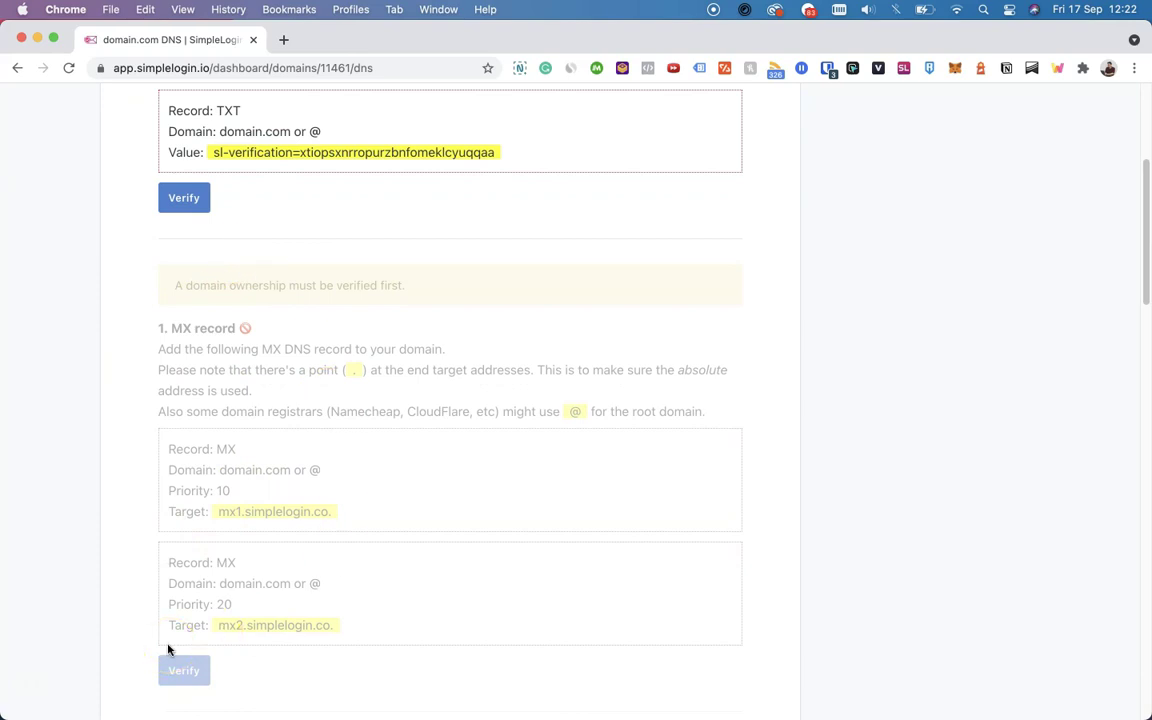
scroll(168, 650, "down", 8)
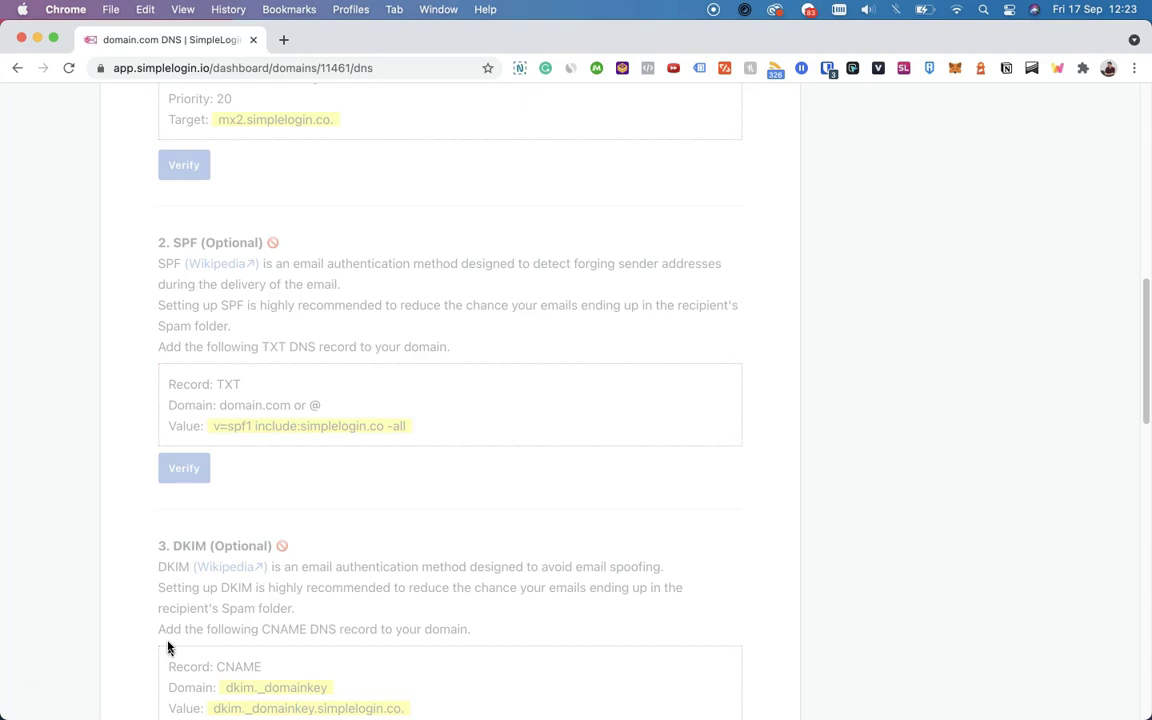
scroll(168, 648, "up", 10)
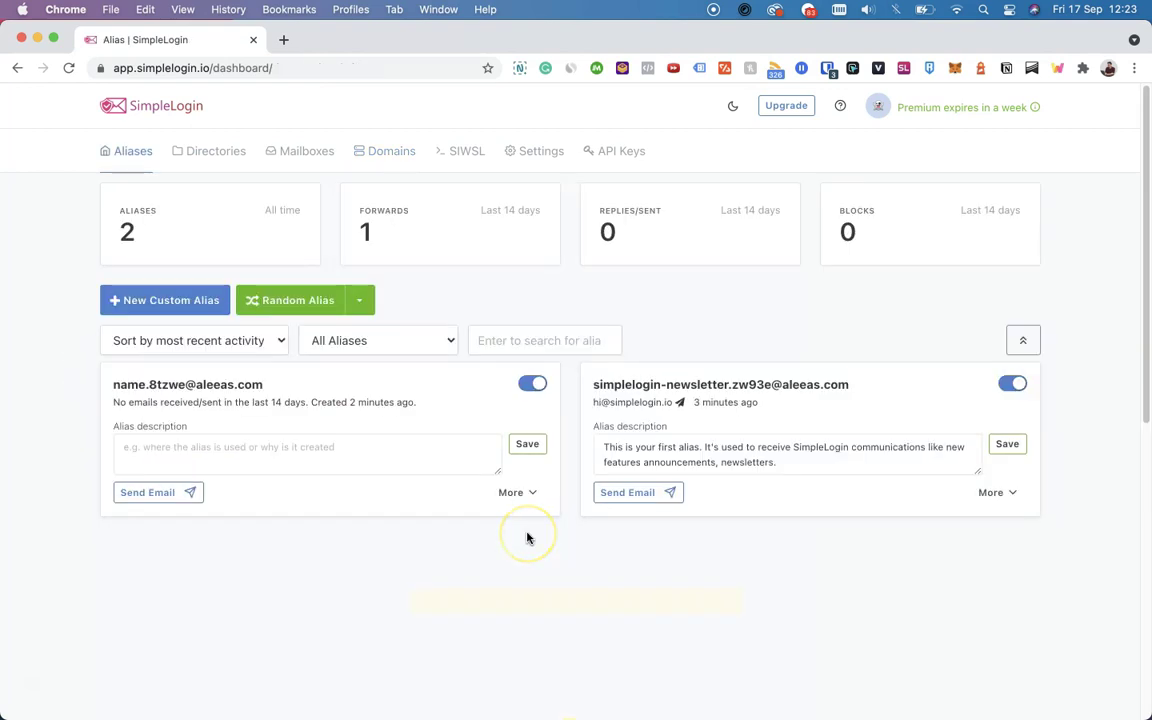
Add the pasted ProtonMail address as a new mailbox on the Mailboxes page
left_click(314, 160)
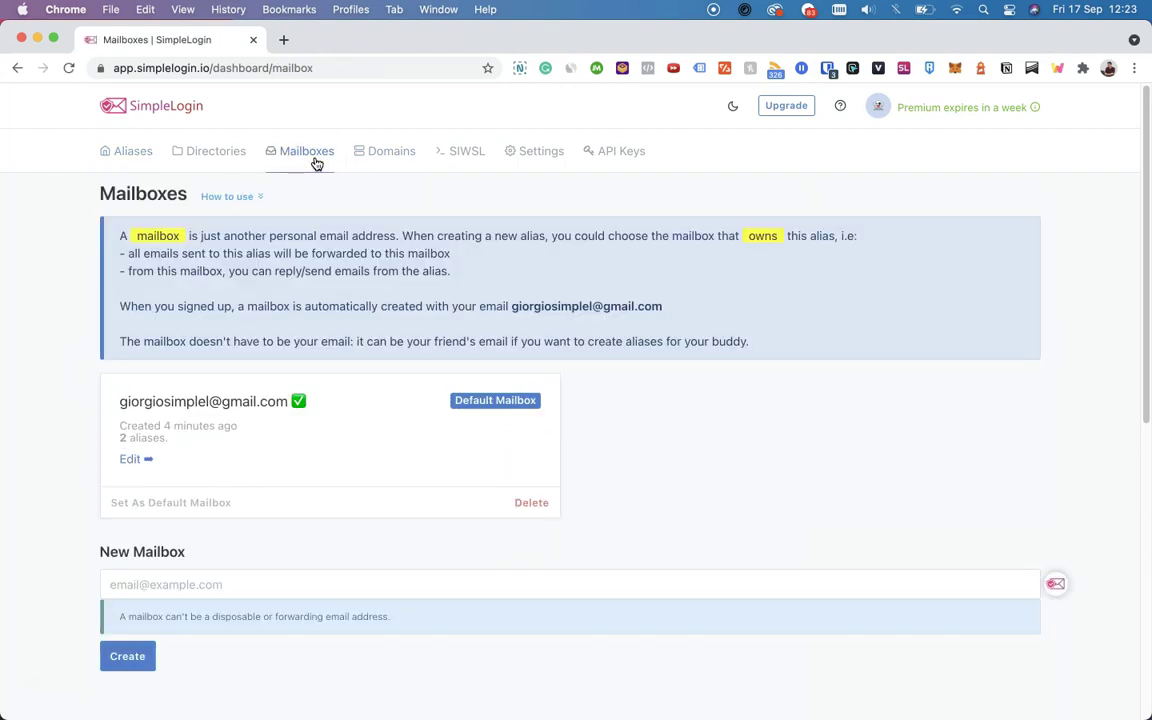
left_click(218, 520)
left_click(207, 582)
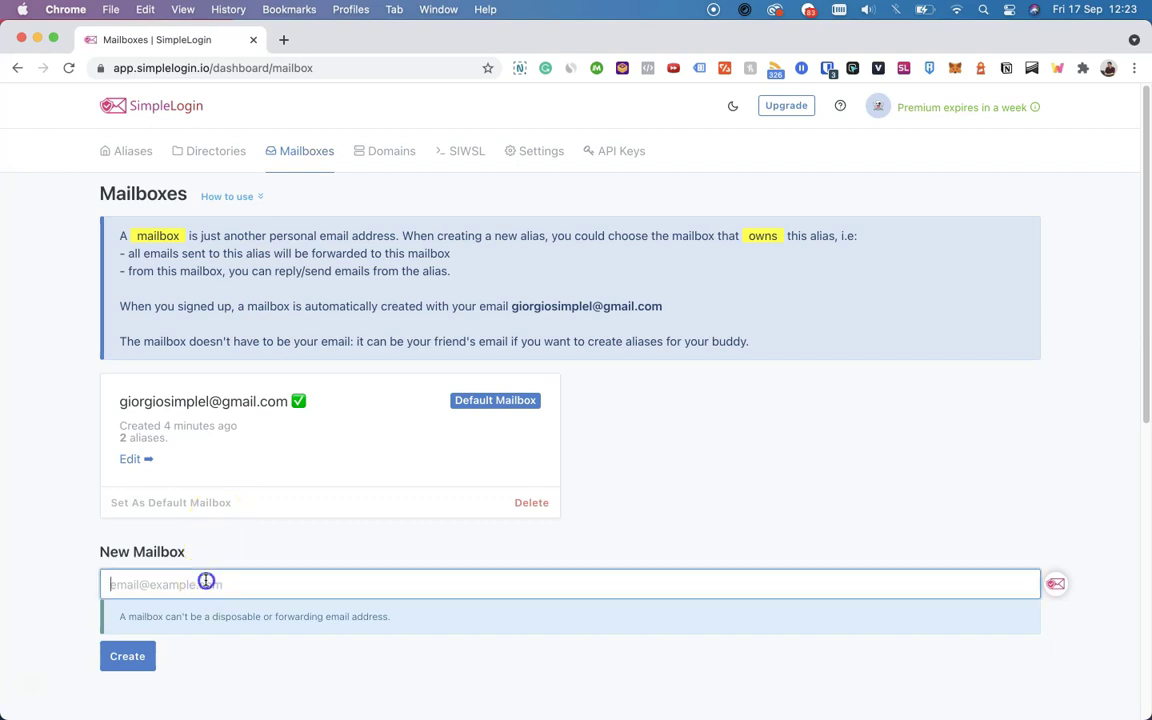
key("super+v")
left_click(128, 655)
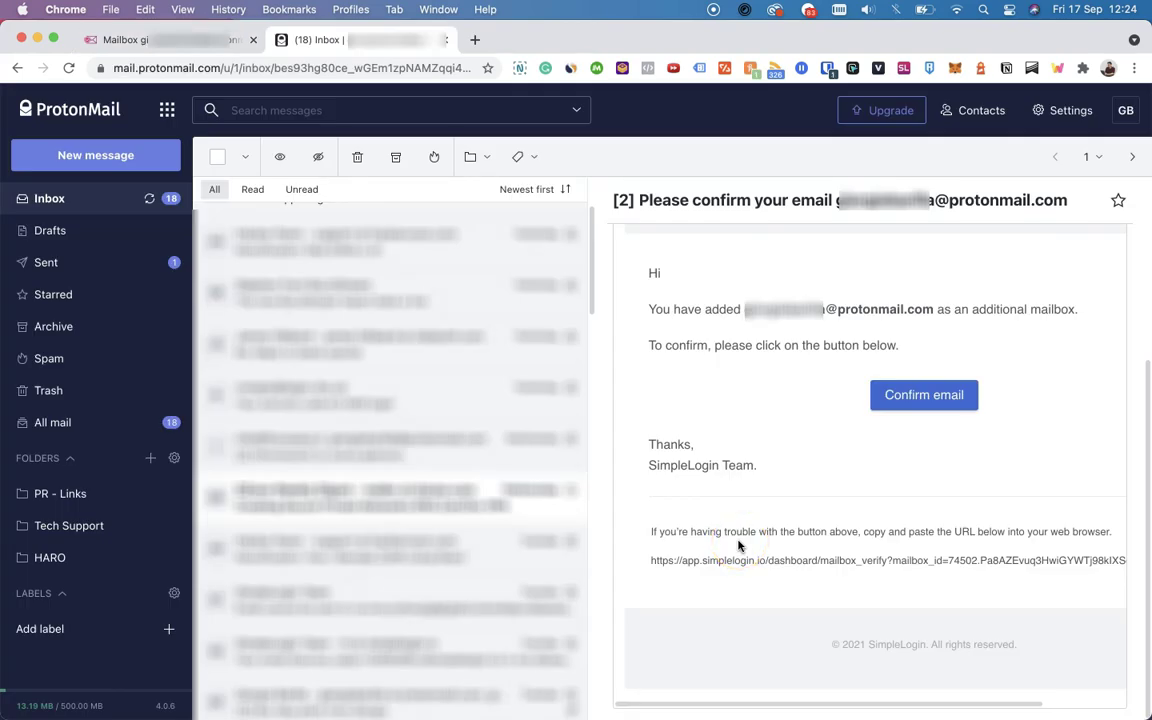
Confirm the mailbox from the verification email and approve opening the link
left_click(926, 393)
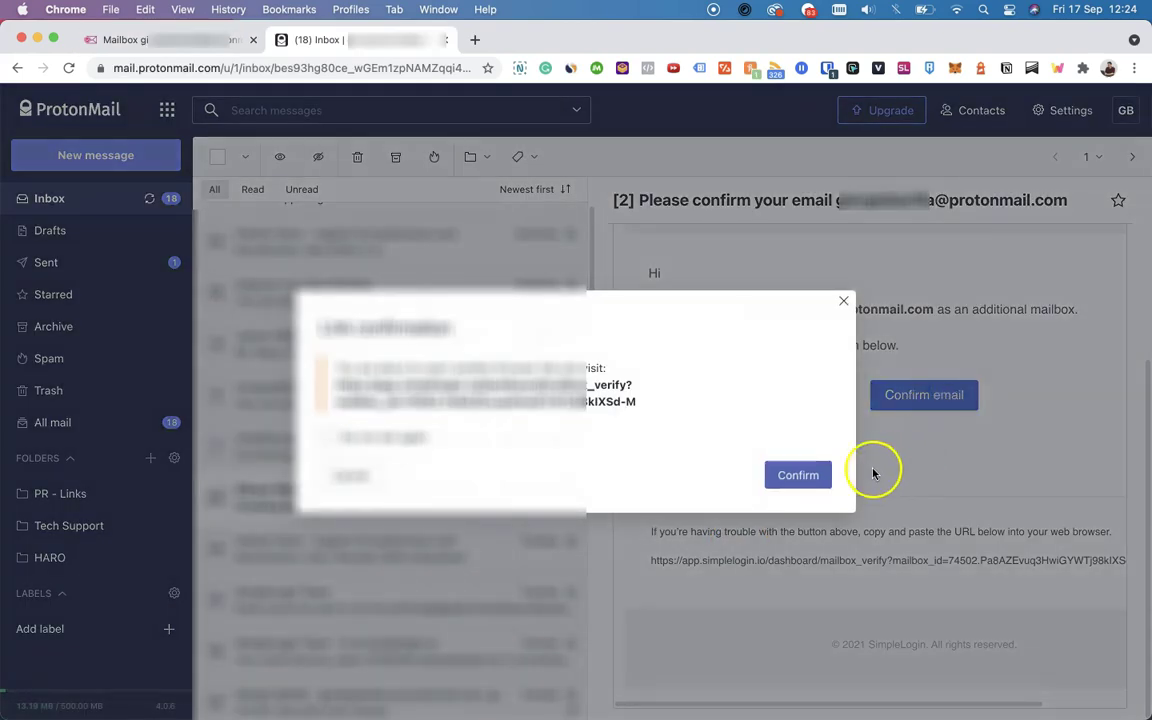
left_click(815, 475)
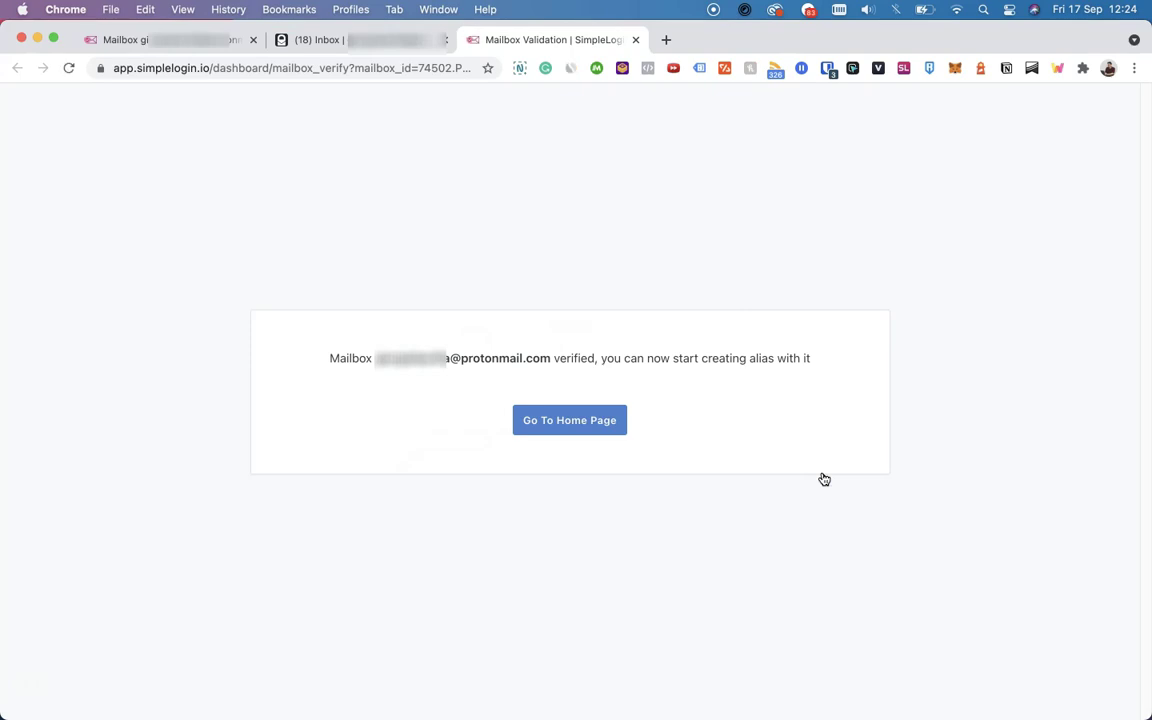
Reload the mailbox settings and check the mailbox list shows ProtonMail as verified
left_click(173, 46)
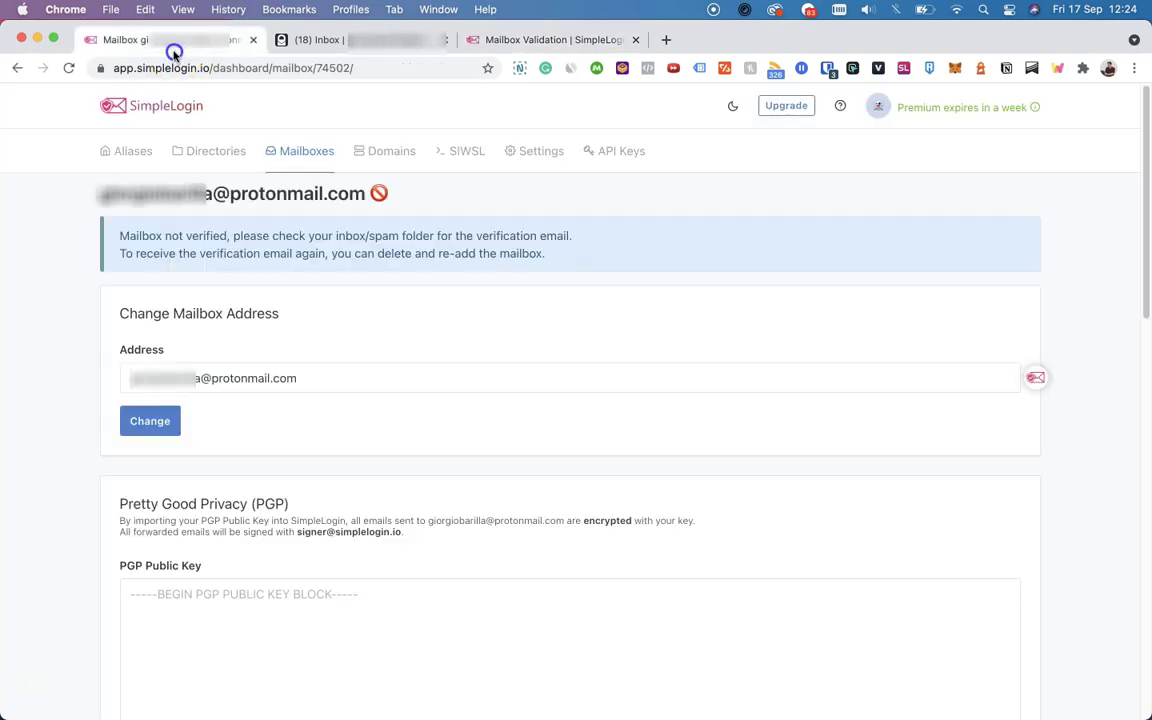
left_click(69, 69)
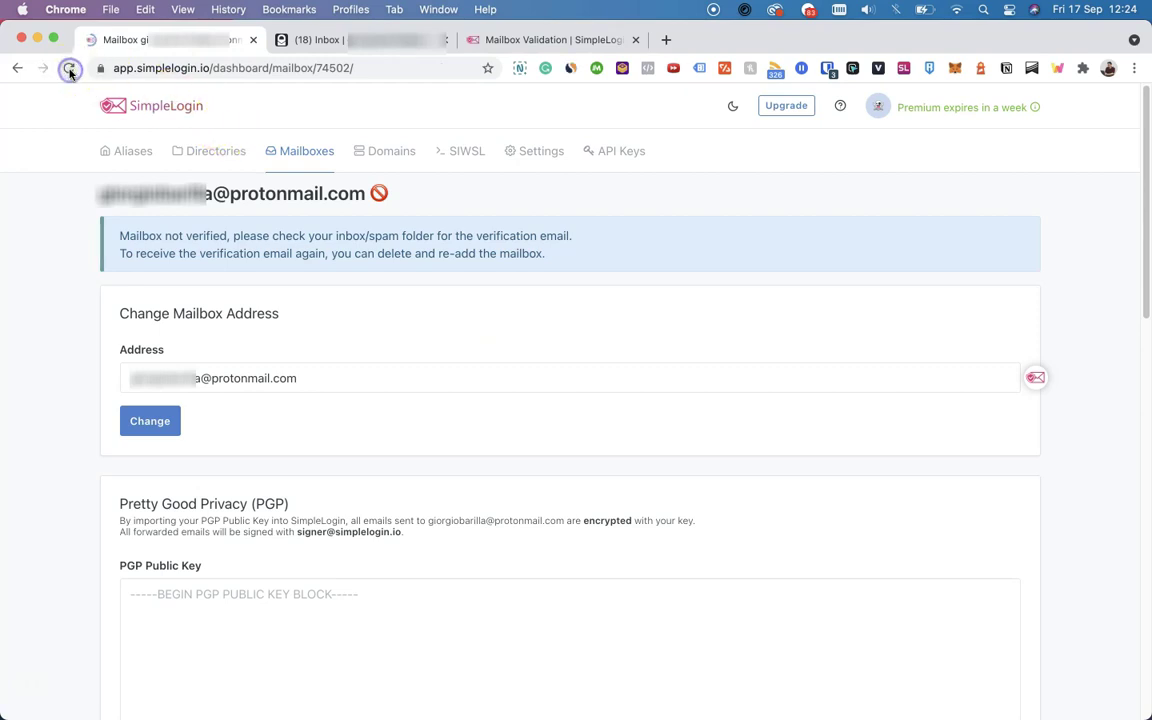
mouse_move(381, 195)
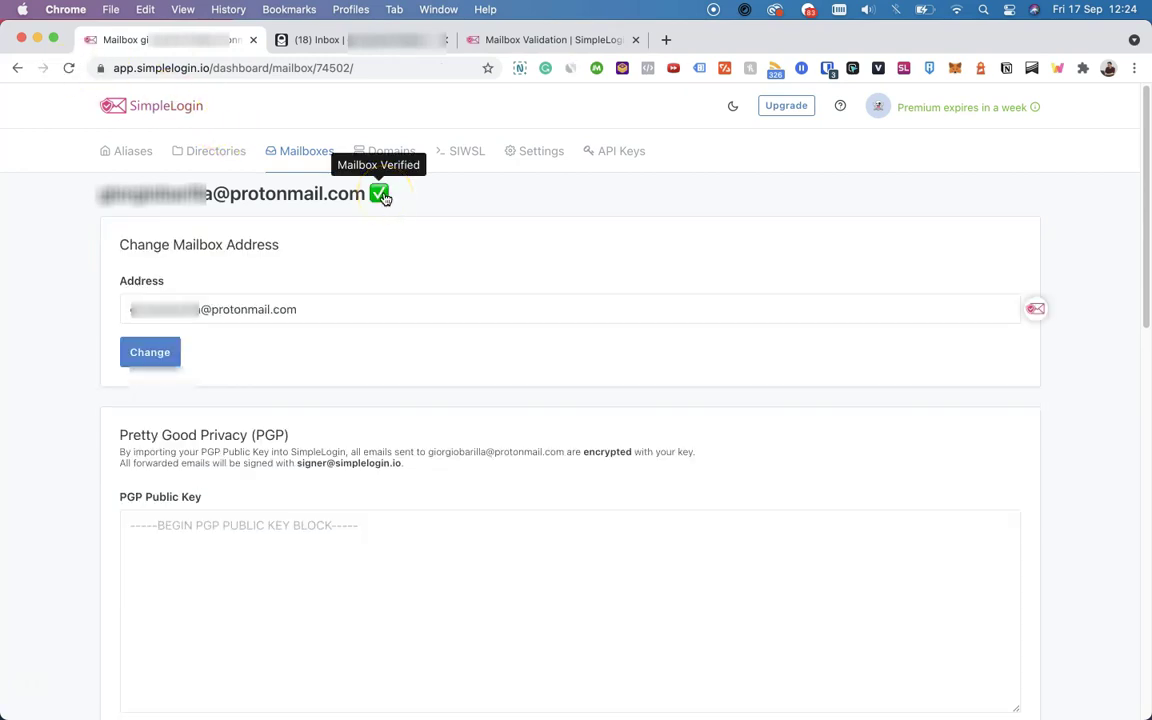
left_click(309, 166)
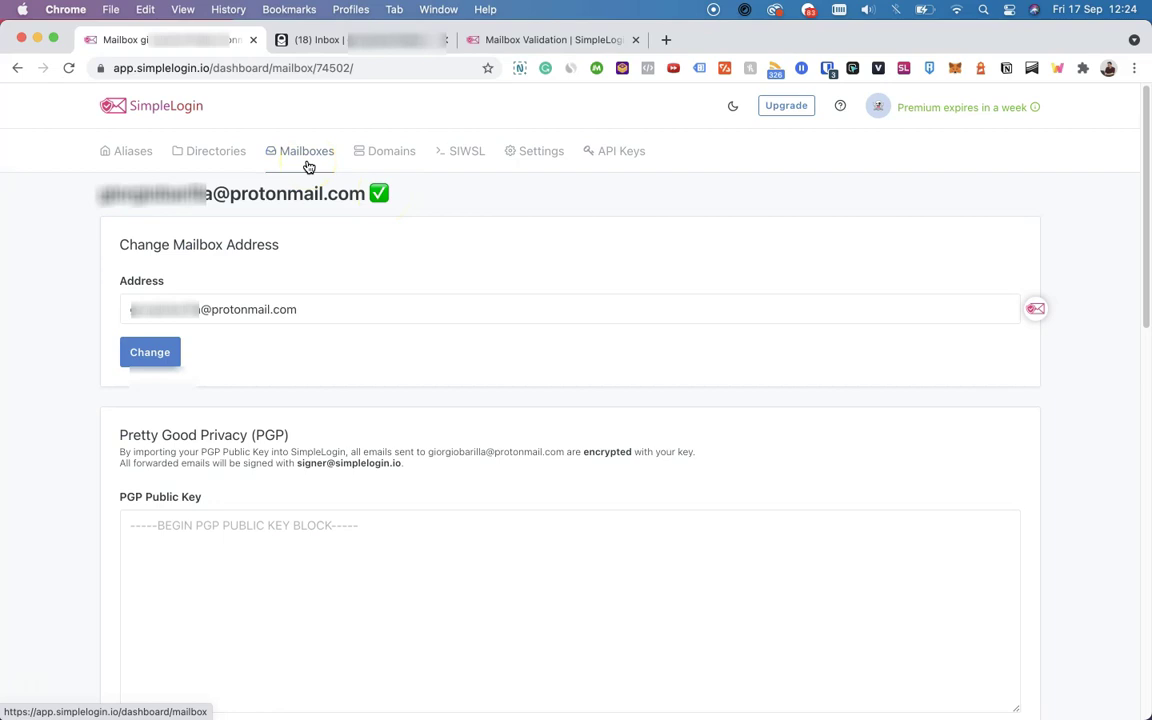
mouse_move(990, 245)
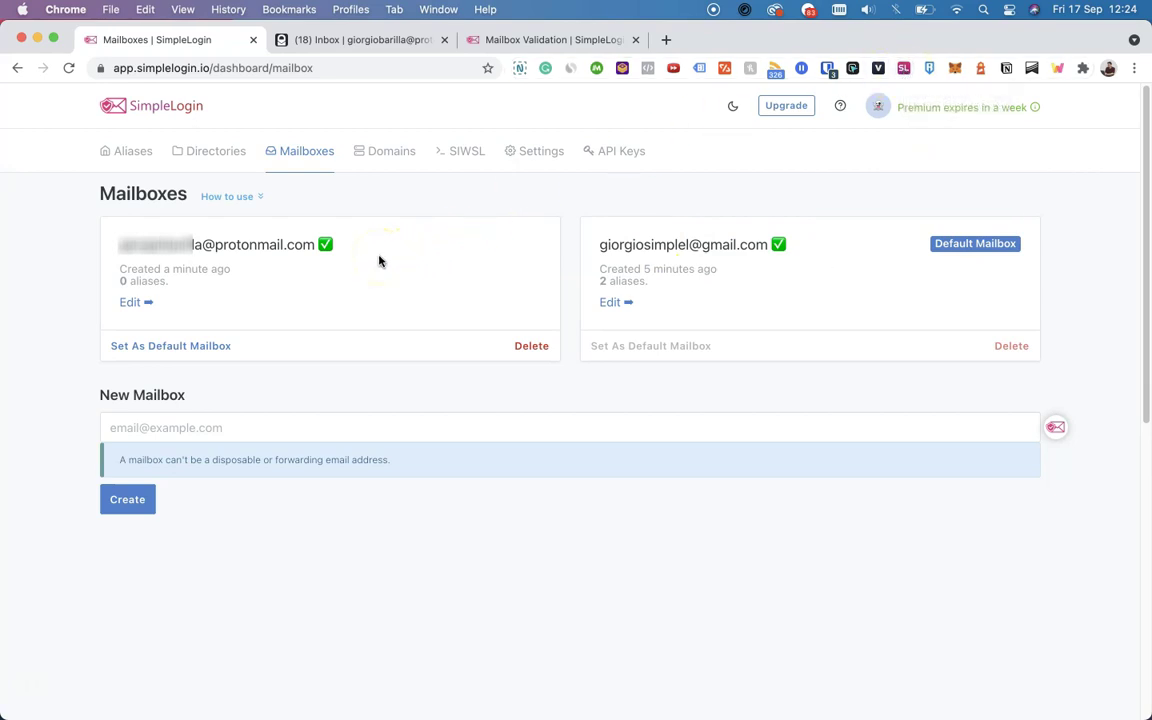
left_click(133, 152)
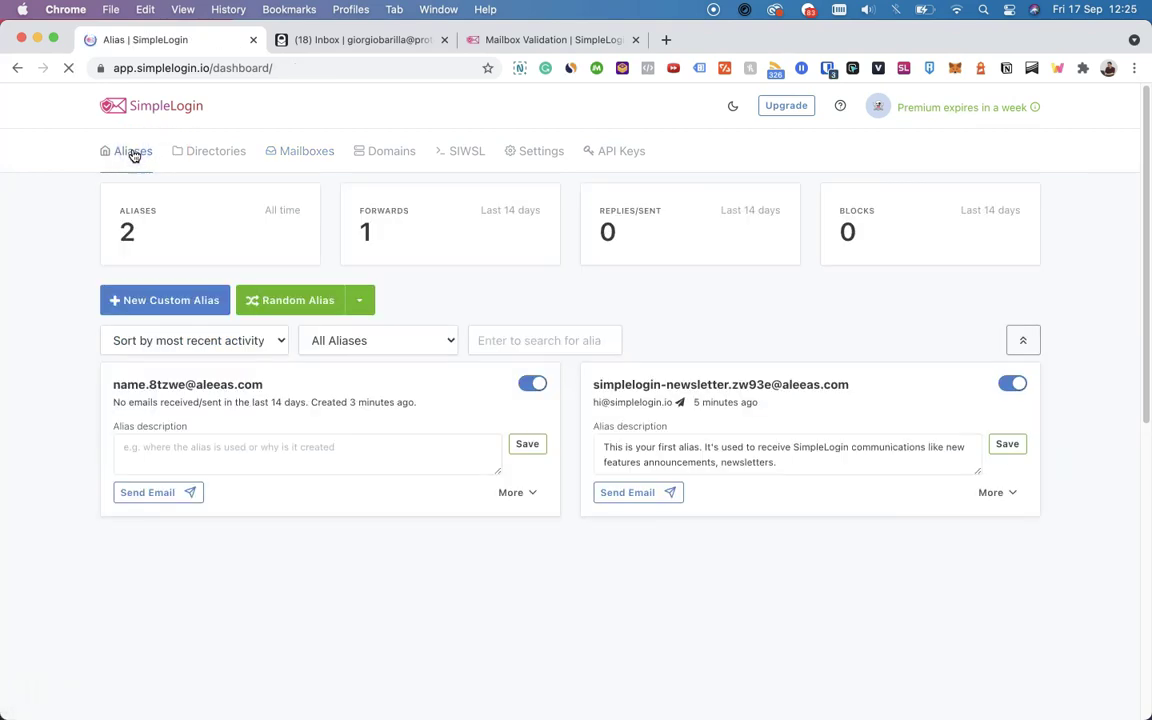
left_click(190, 314)
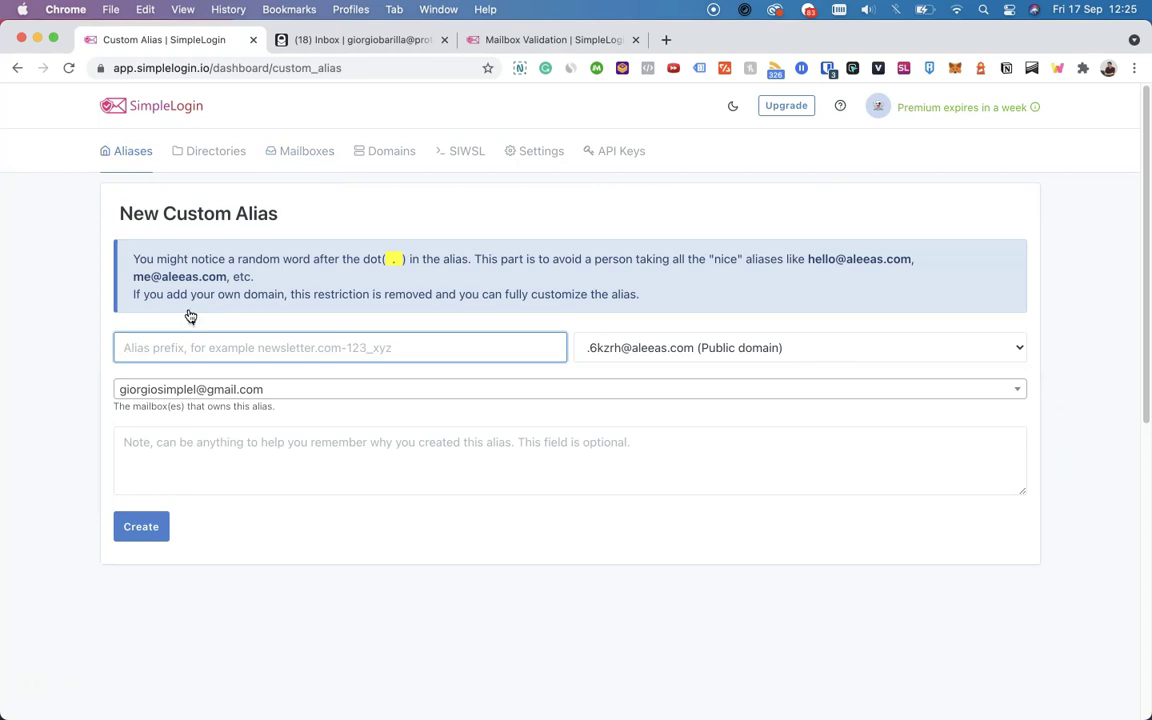
left_click(226, 388)
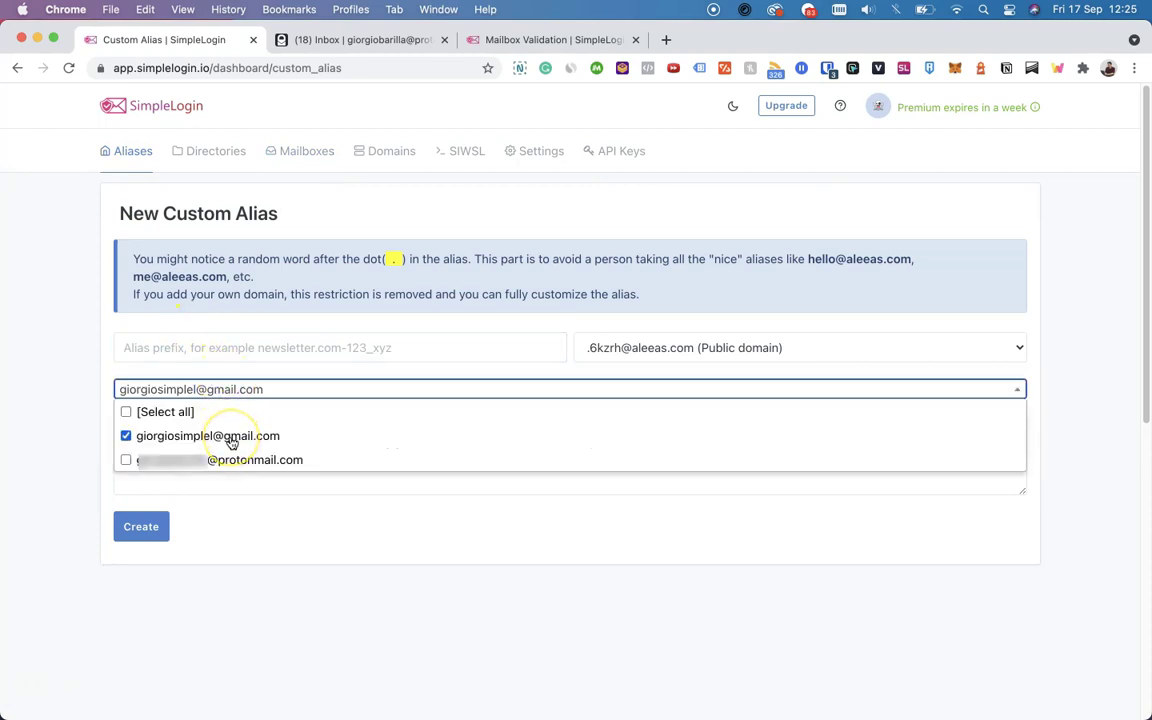
left_click(231, 459)
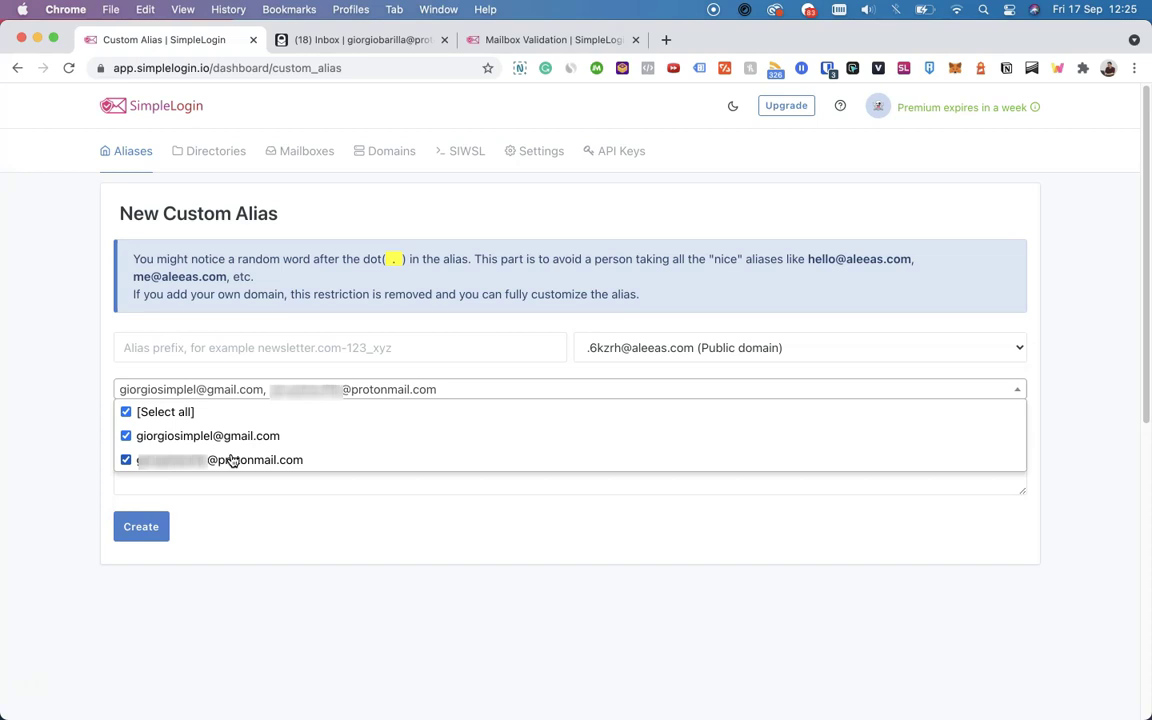
left_click(146, 158)
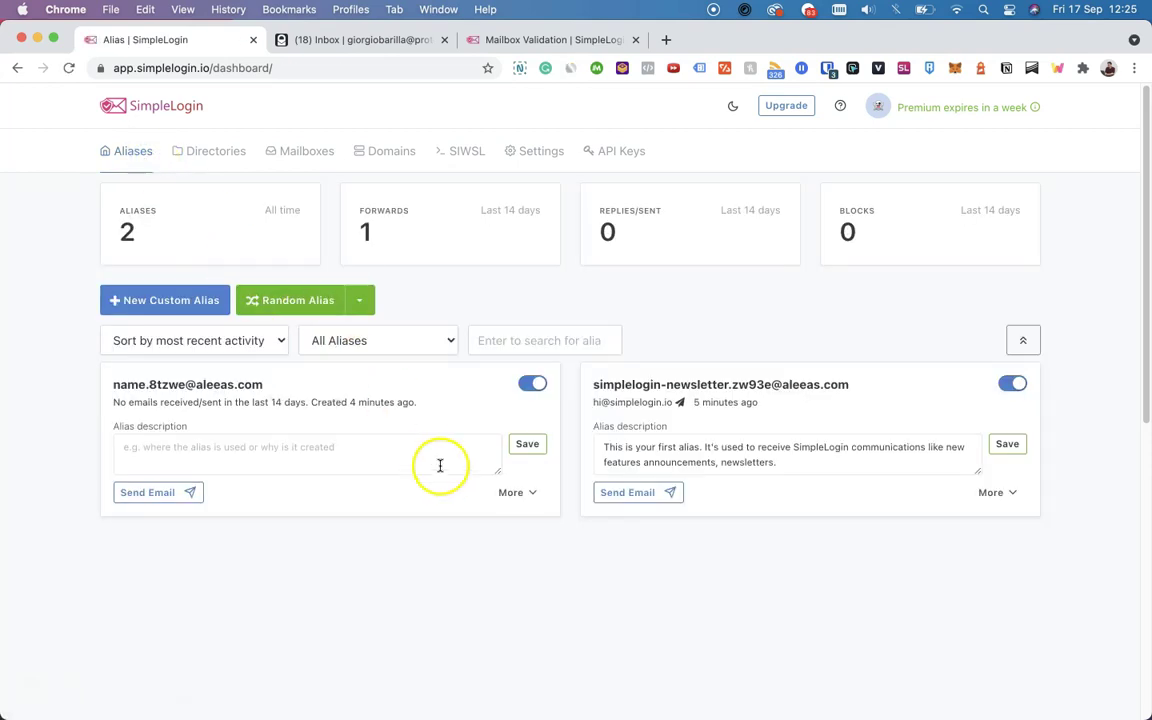
Tick the ProtonMail mailbox alongside Gmail for the 'name' alias and save the change
left_click(510, 493)
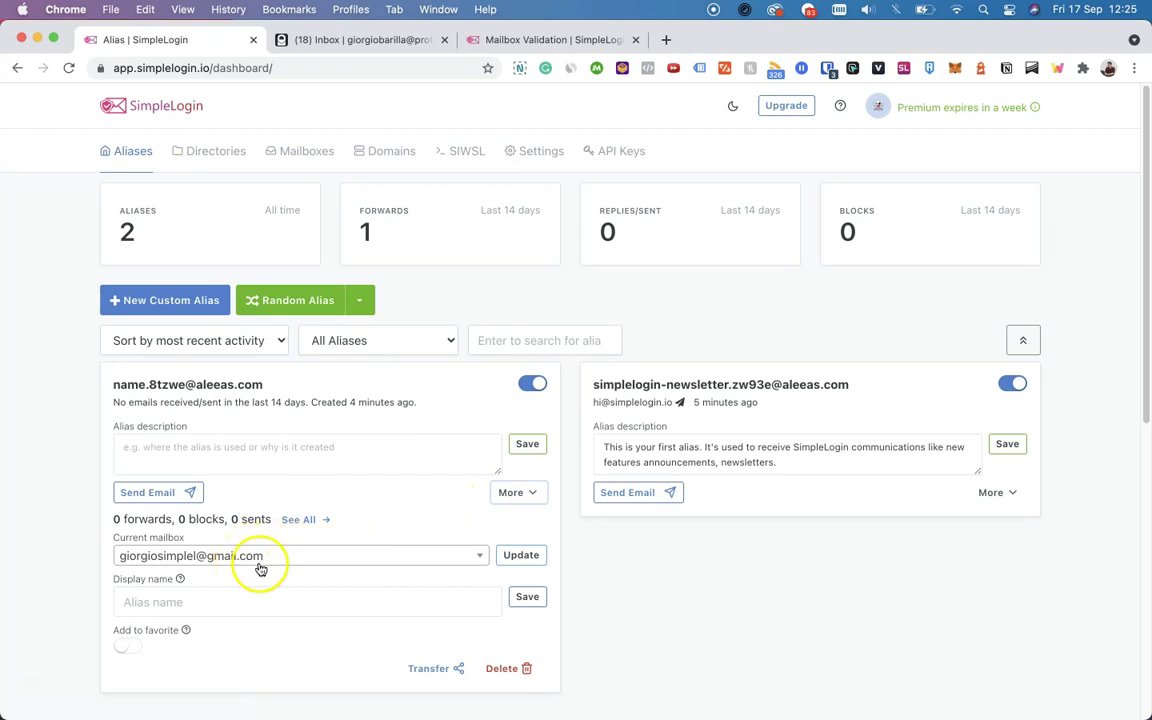
left_click(283, 556)
left_click(254, 628)
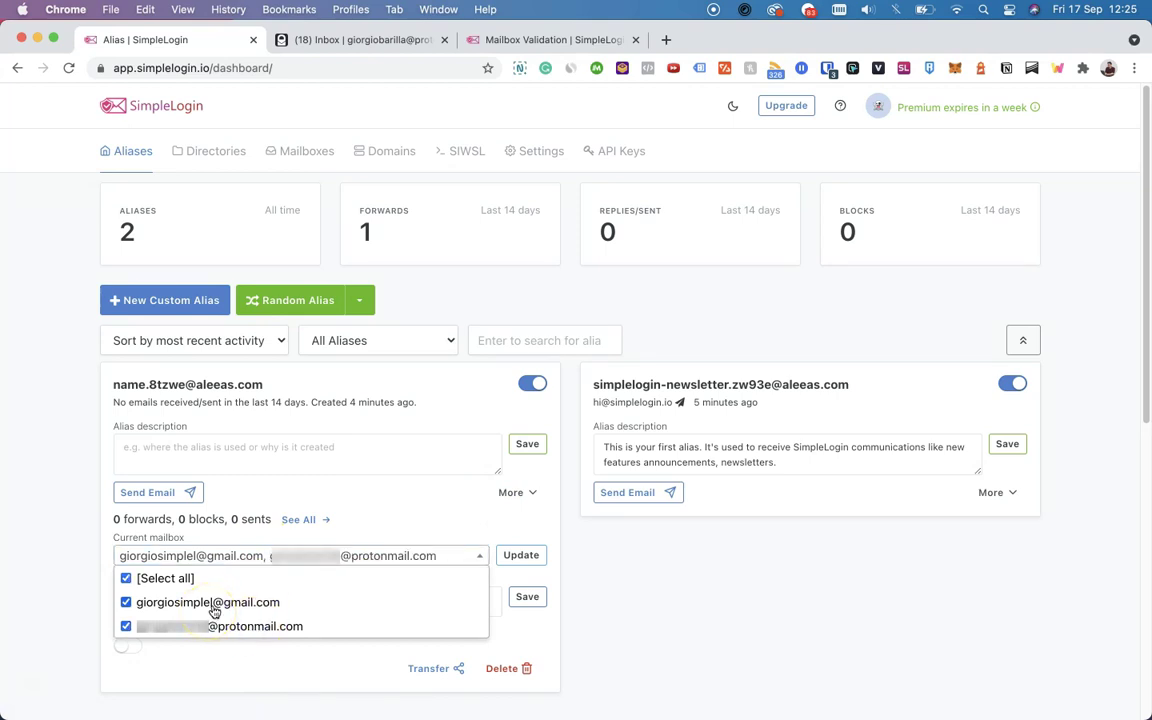
left_click(469, 546)
left_click(512, 555)
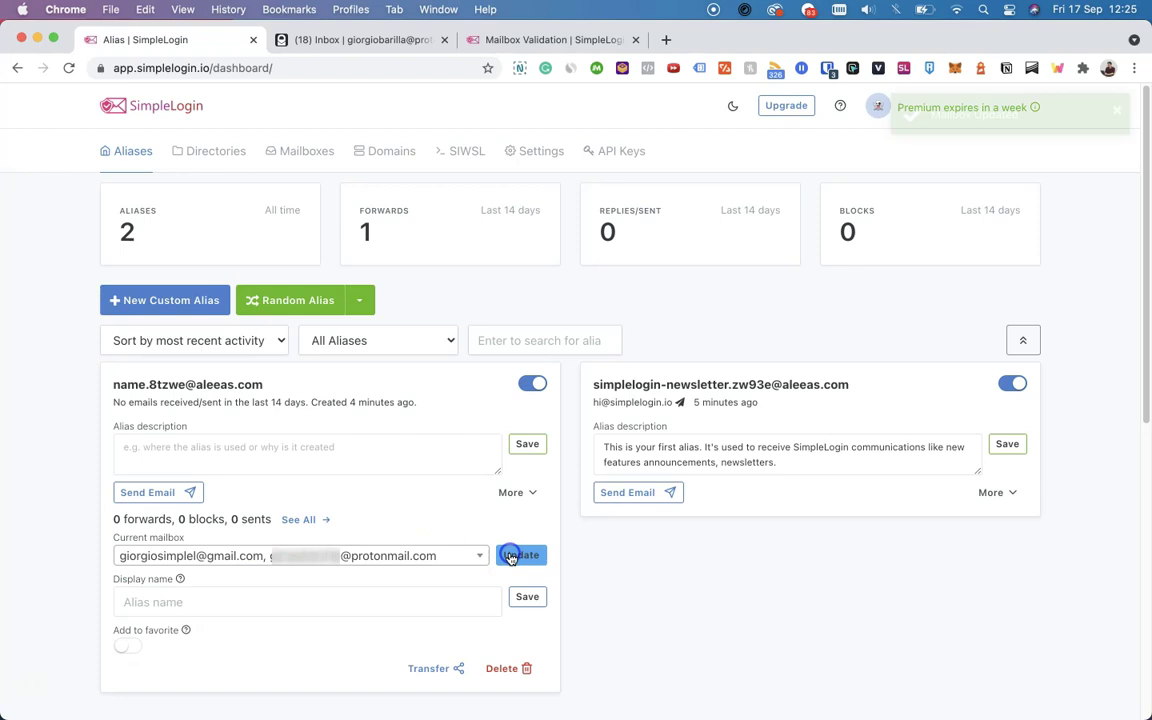
left_click(510, 556)
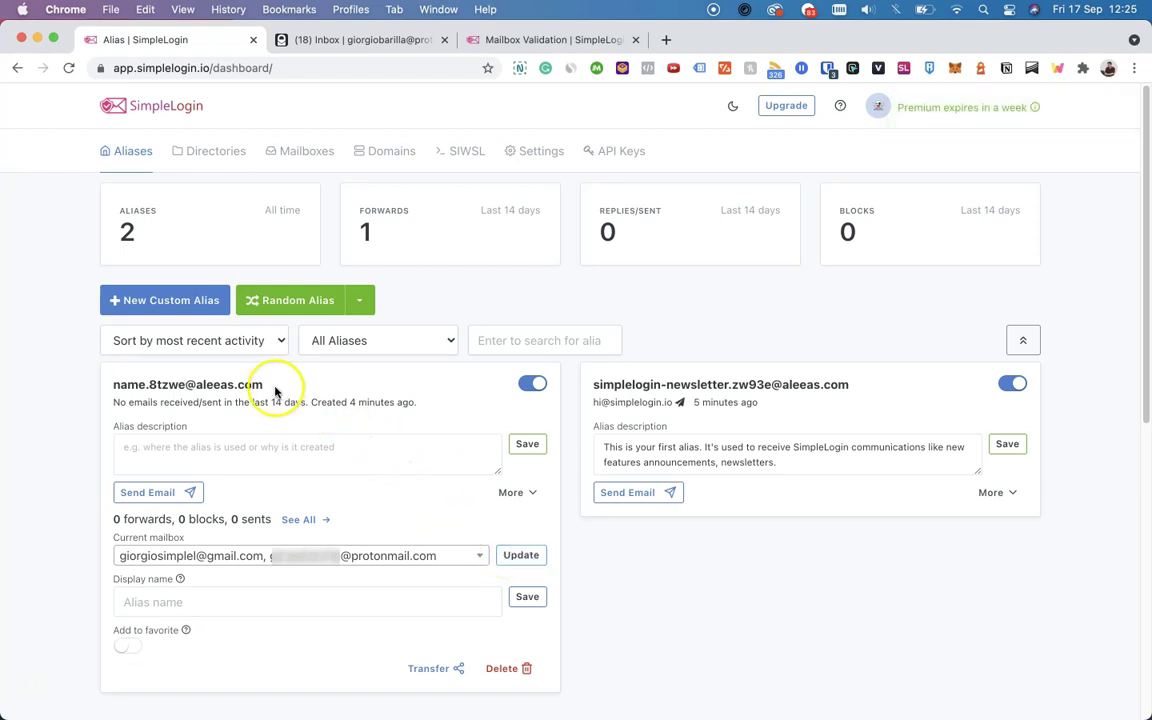
left_click(227, 467)
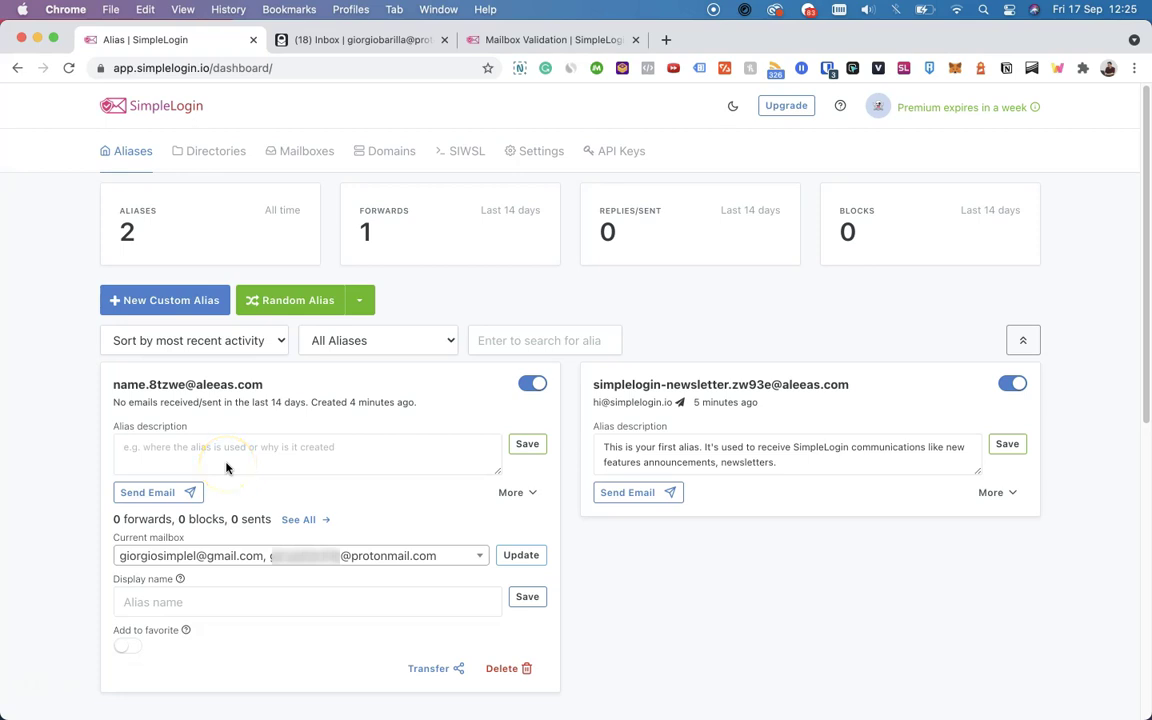
left_click(211, 481)
Open the ProtonMail mailbox's settings and look through its PGP public key and generic-subject options
left_click(316, 152)
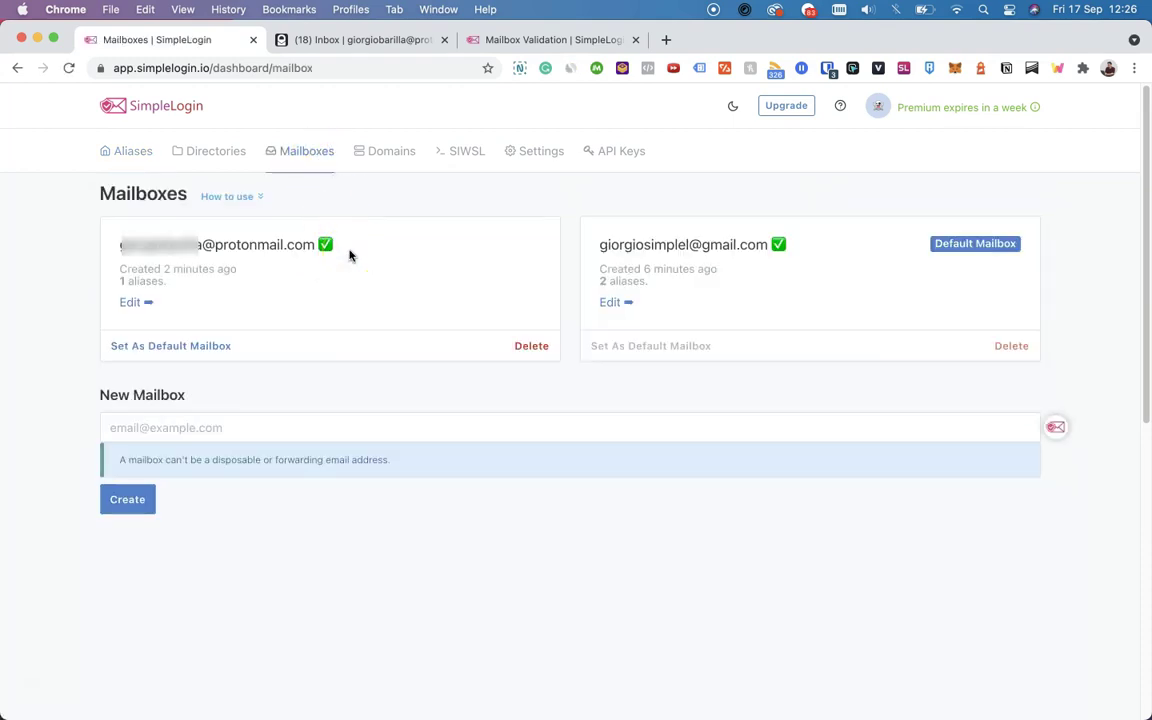
left_click(131, 301)
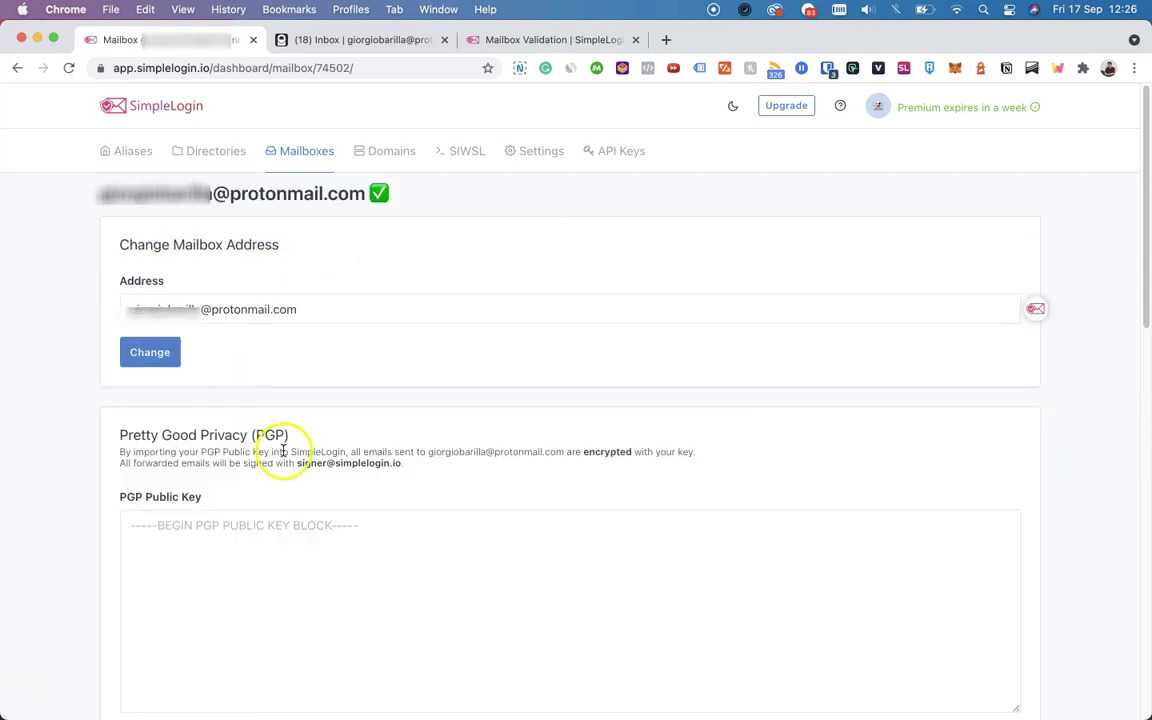
scroll(283, 450, "down", 2)
left_click(283, 450)
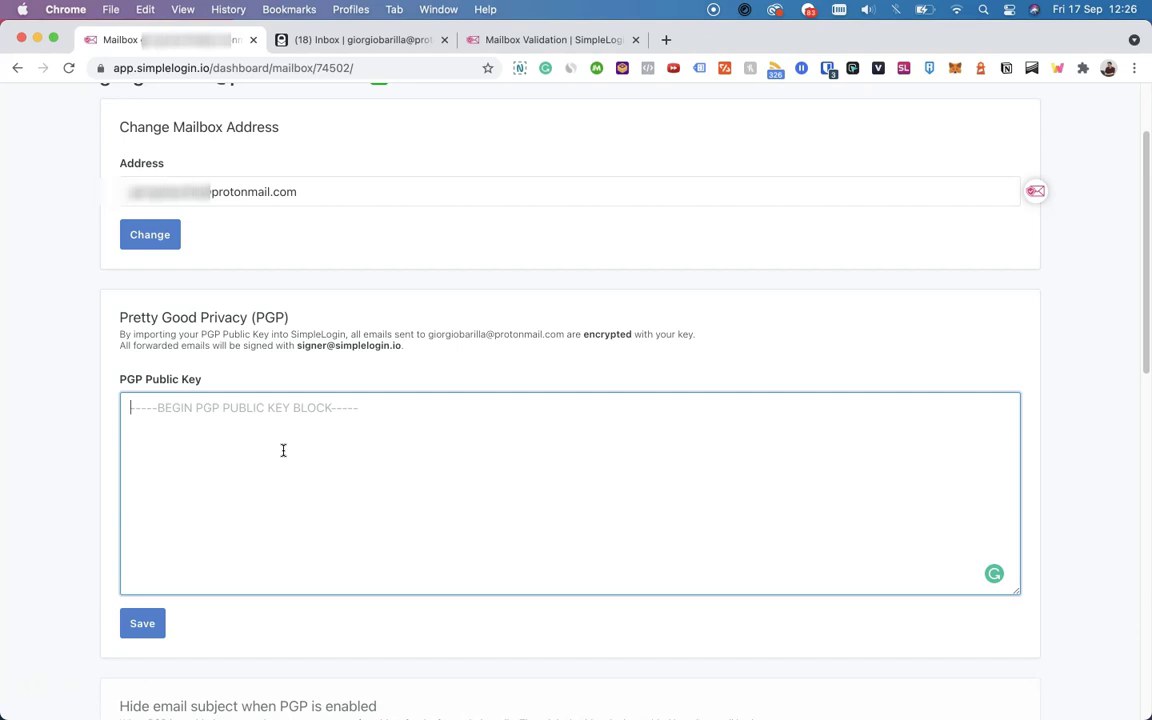
scroll(283, 450, "down", 5)
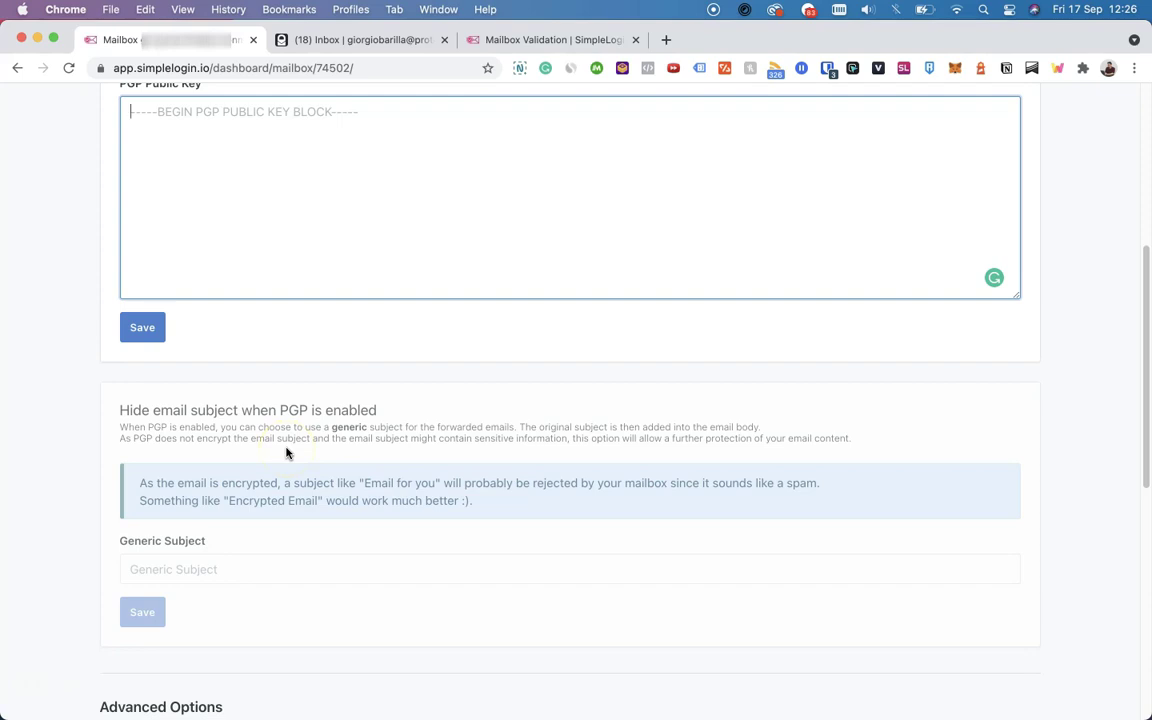
scroll(286, 453, "up", 7)
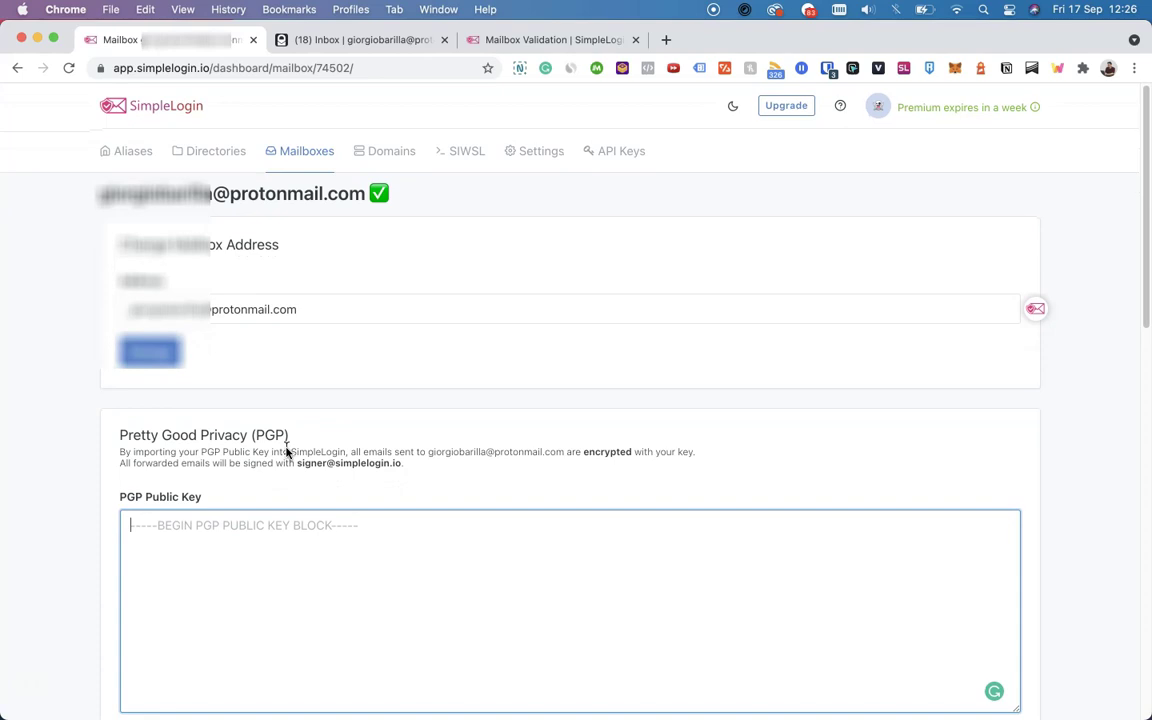
left_click(128, 153)
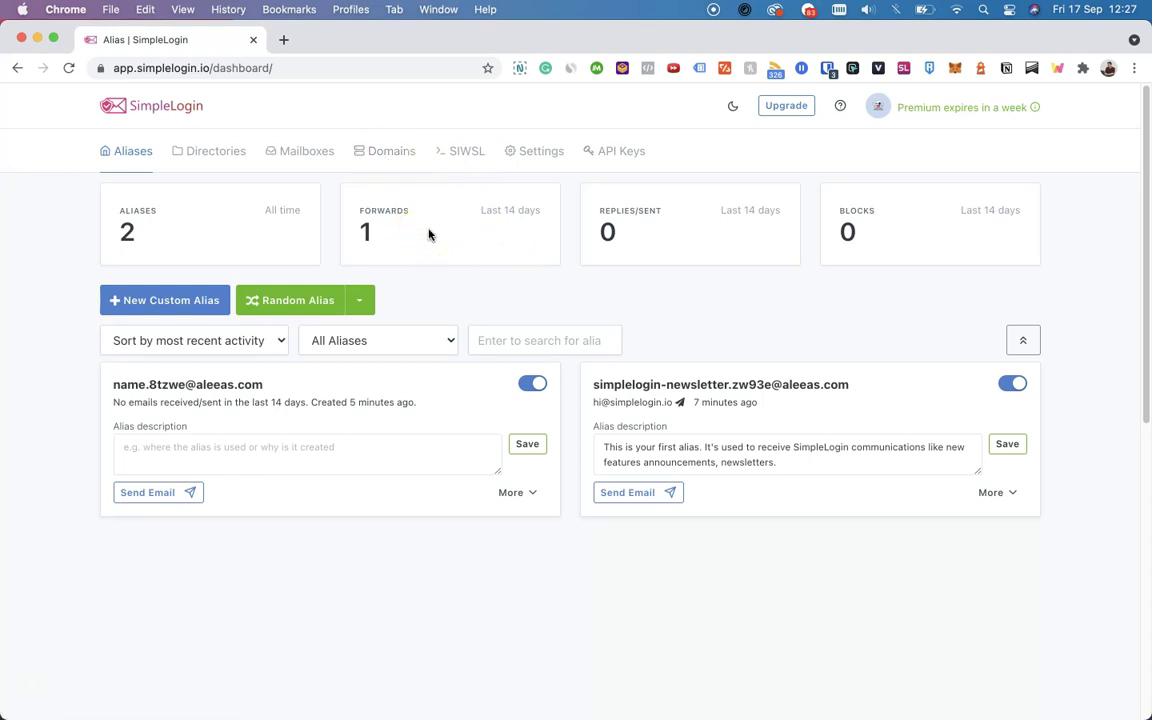
Generate a transfer share URL for the 'name' alias and copy it to the clipboard
left_click(511, 493)
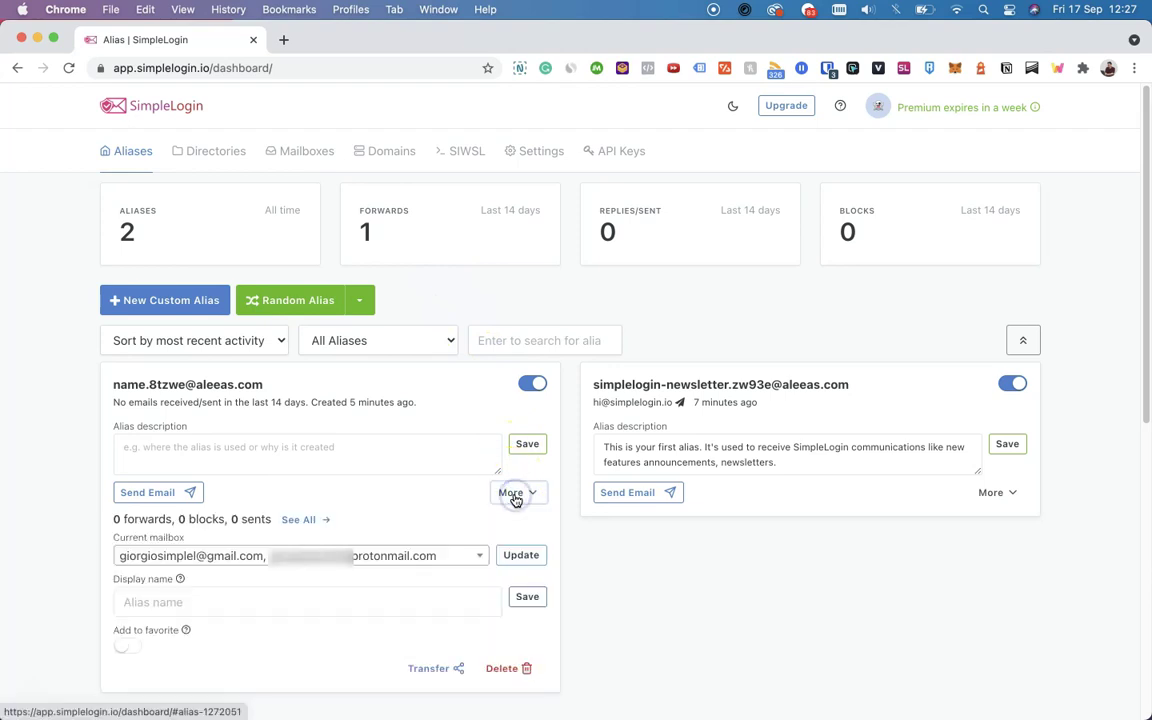
left_click(438, 669)
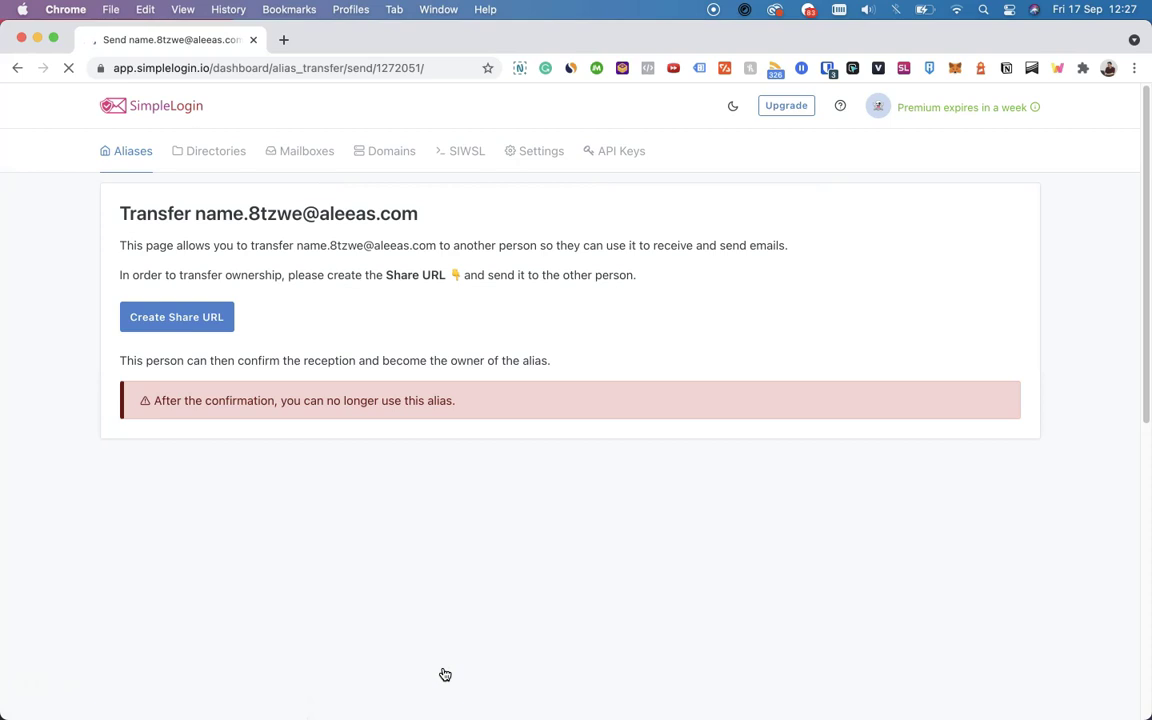
left_click(418, 643)
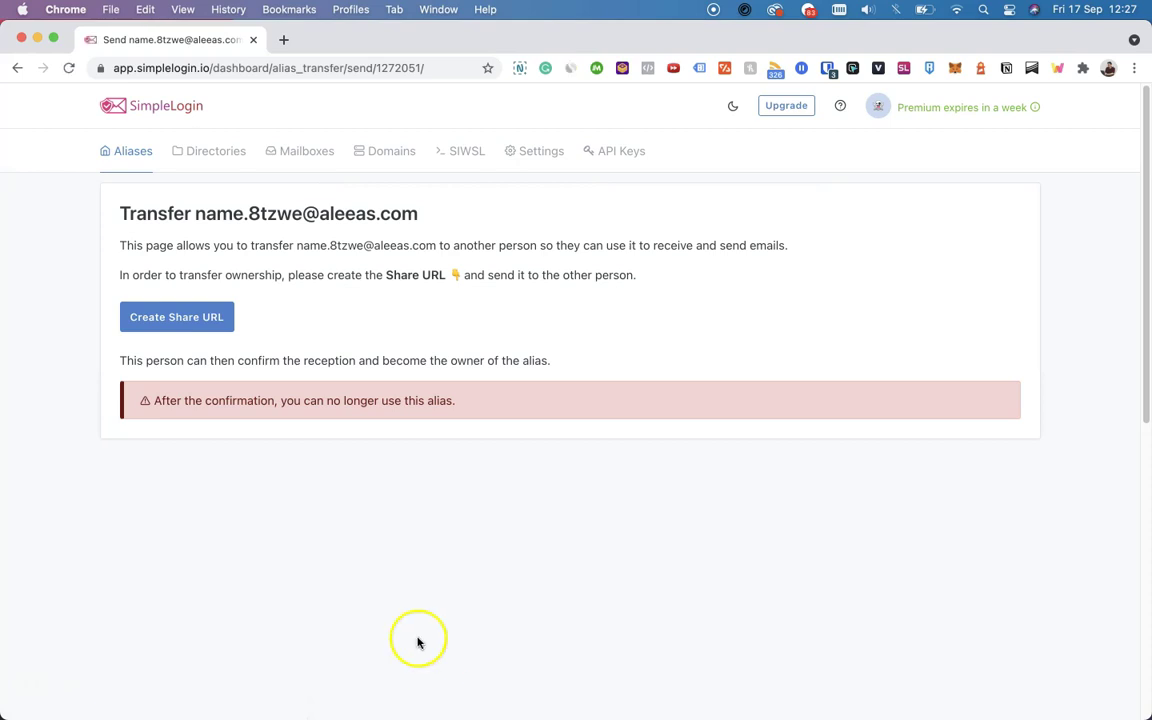
left_click(193, 322)
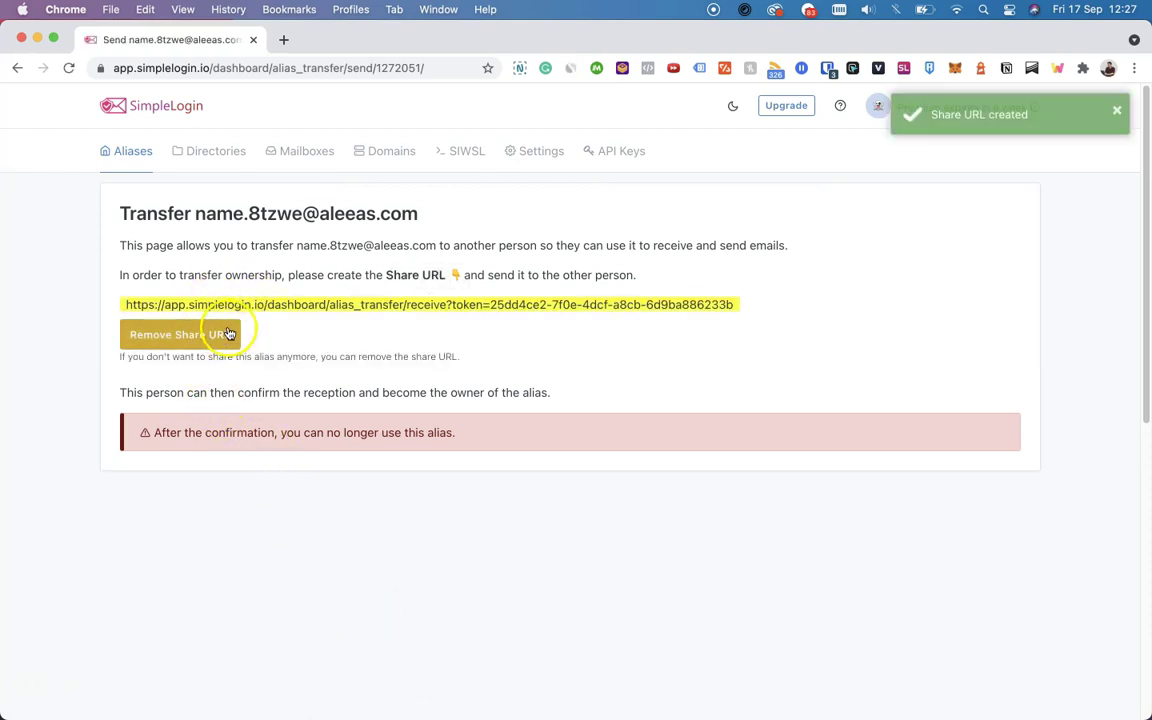
left_click(259, 324)
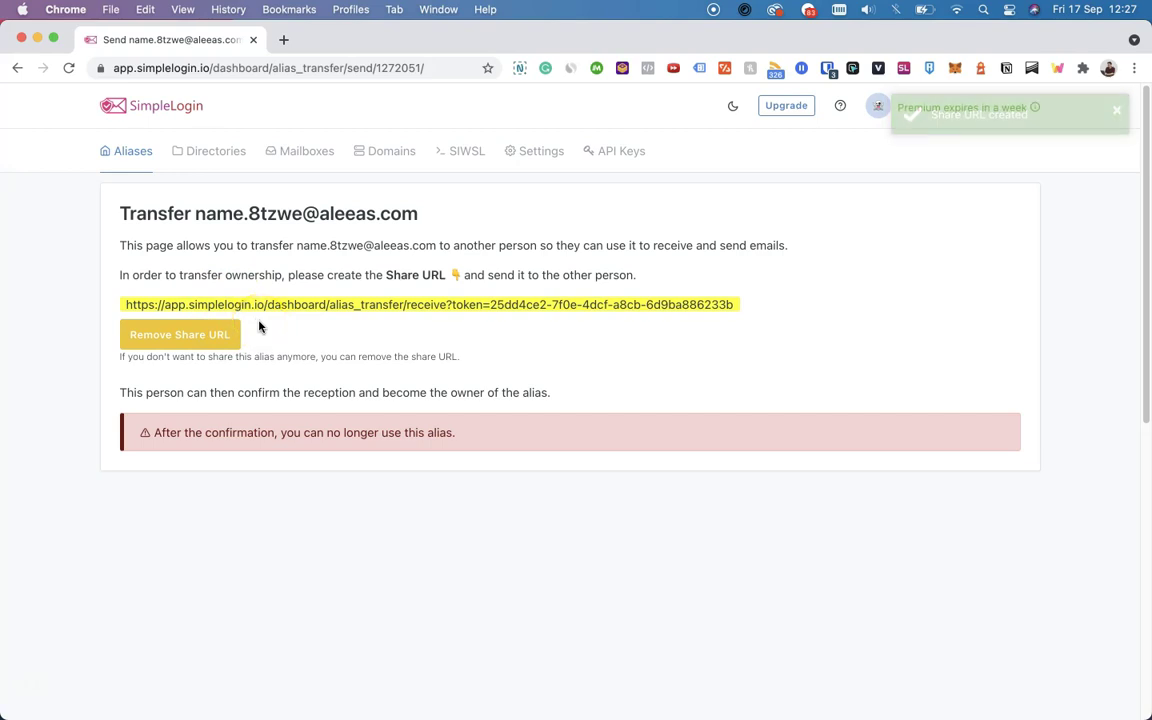
left_click(261, 305)
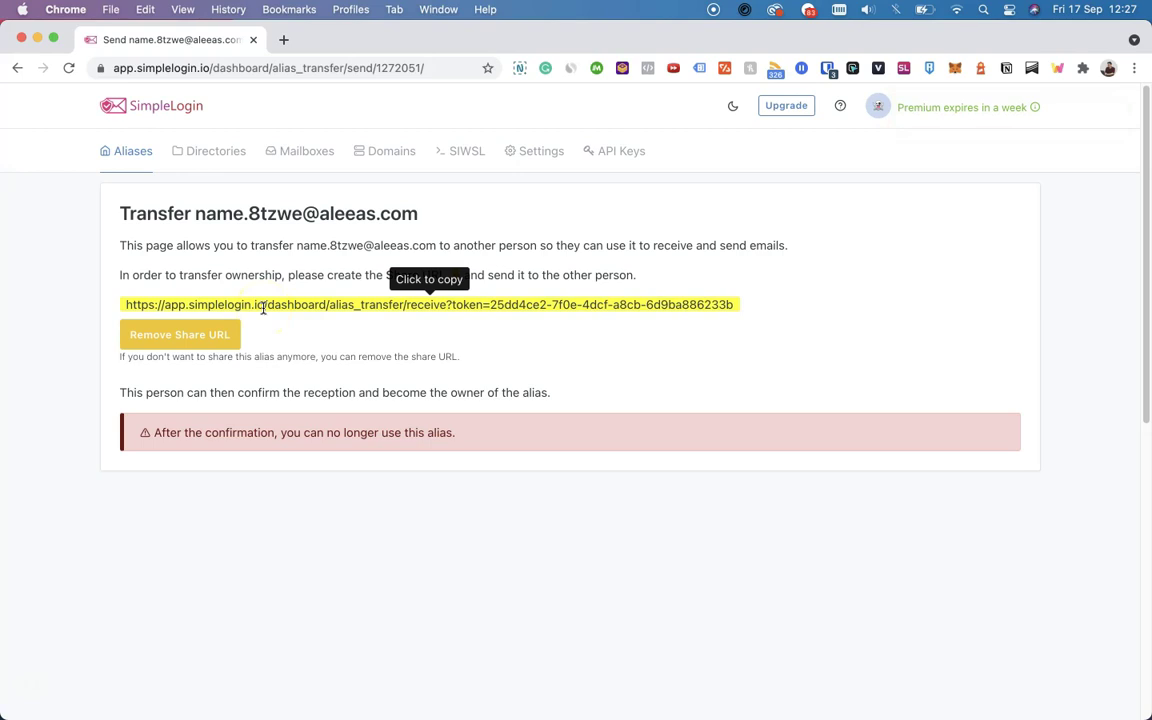
left_click(266, 306)
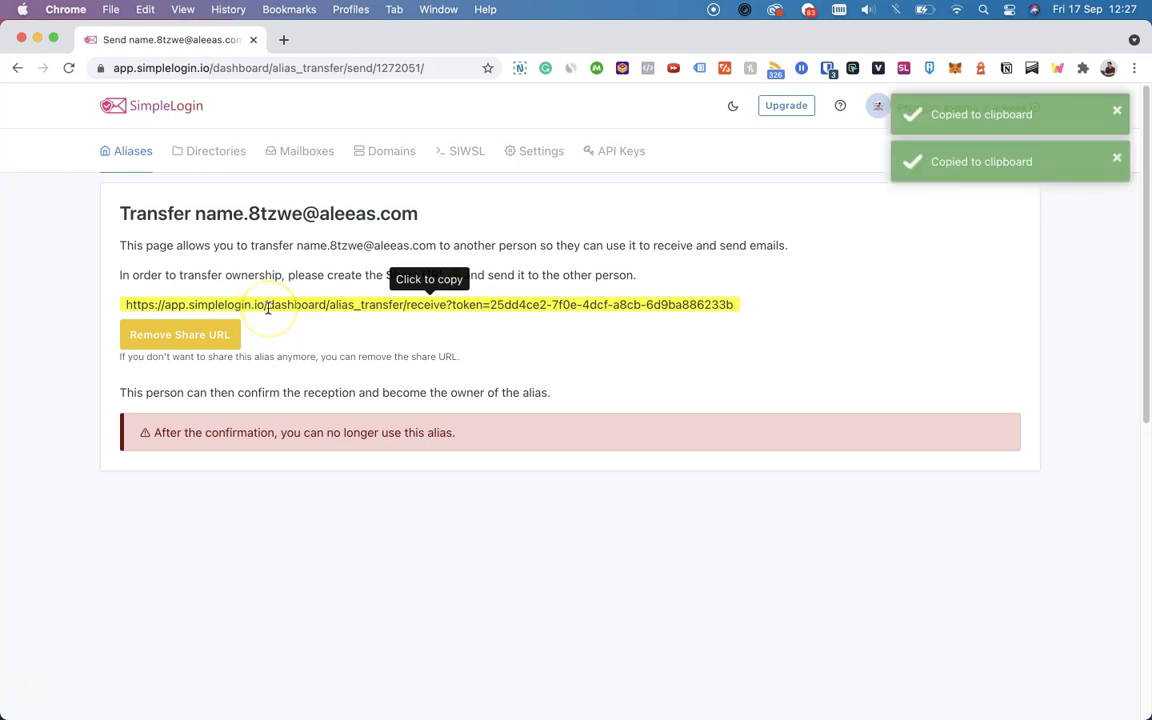
Open the copied share URL in a private window and dismiss the login warning
key("super+shift+n")
key("super+v")
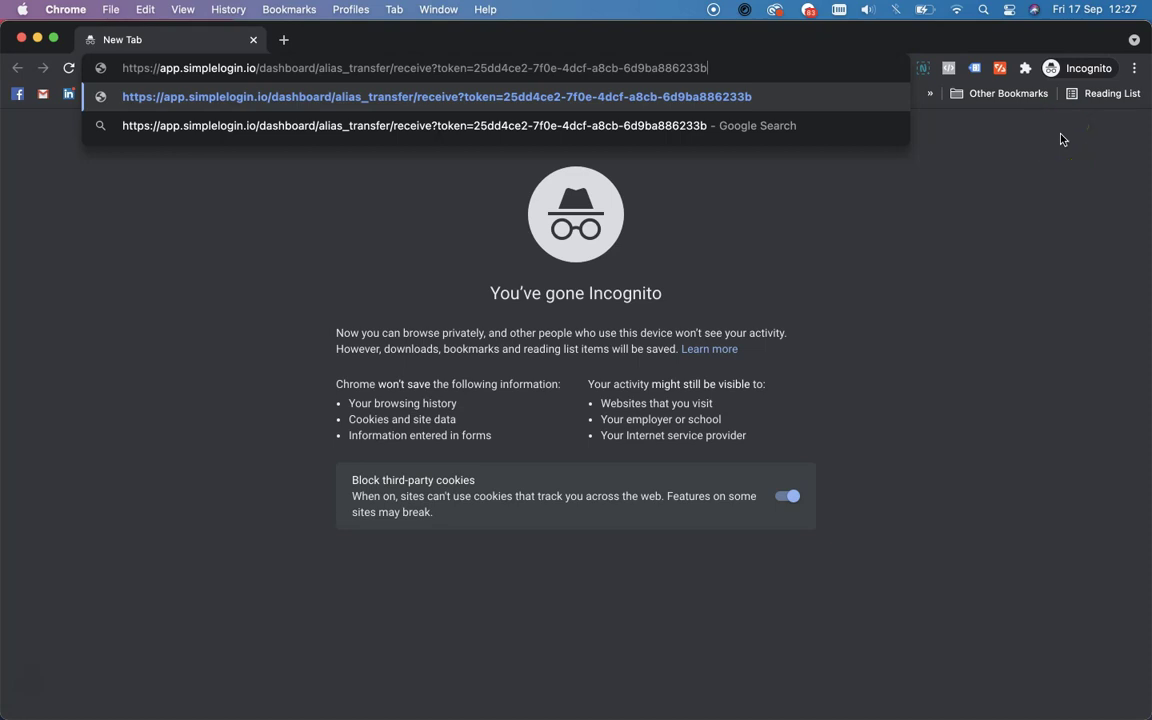
key("Return")
left_click(1062, 140)
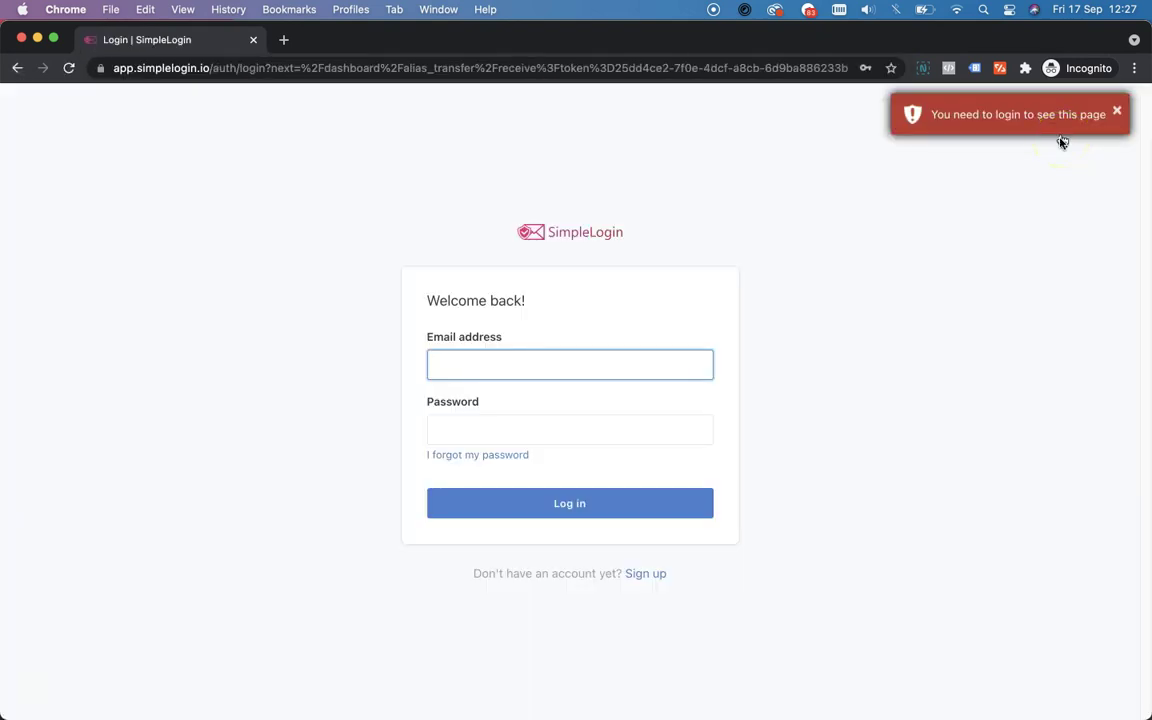
left_click(978, 374)
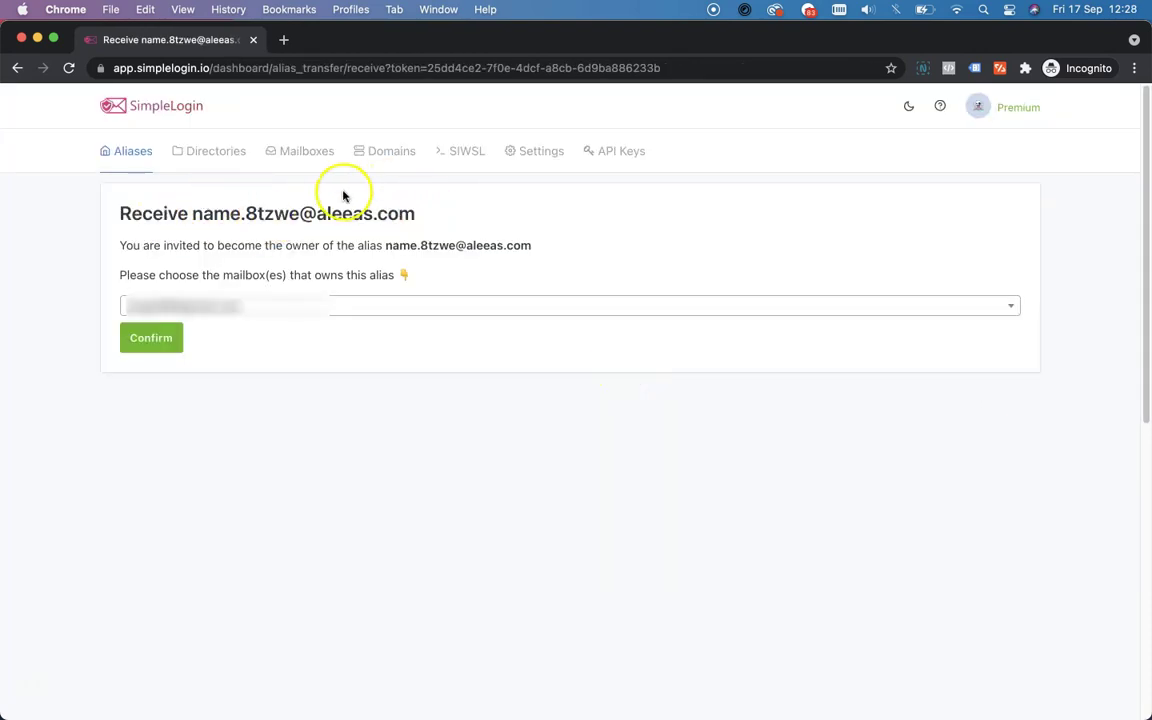
Add the Gmail mailbox as a receiving mailbox and accept ownership of the alias
left_click(438, 318)
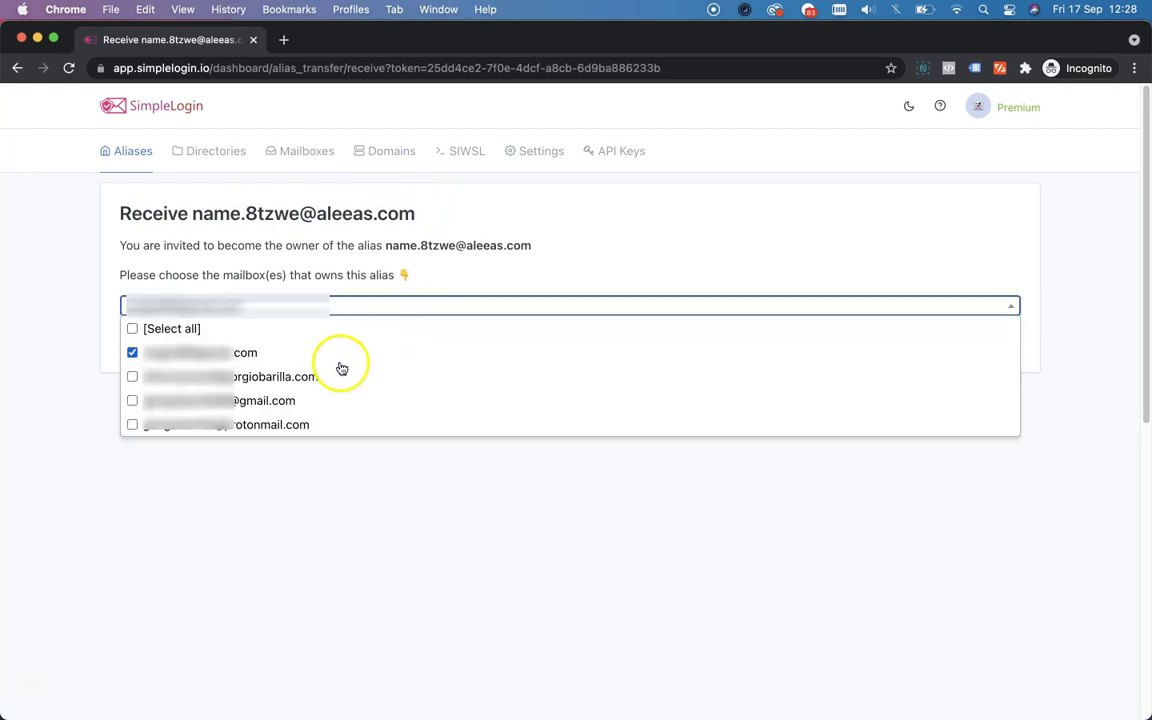
left_click(320, 404)
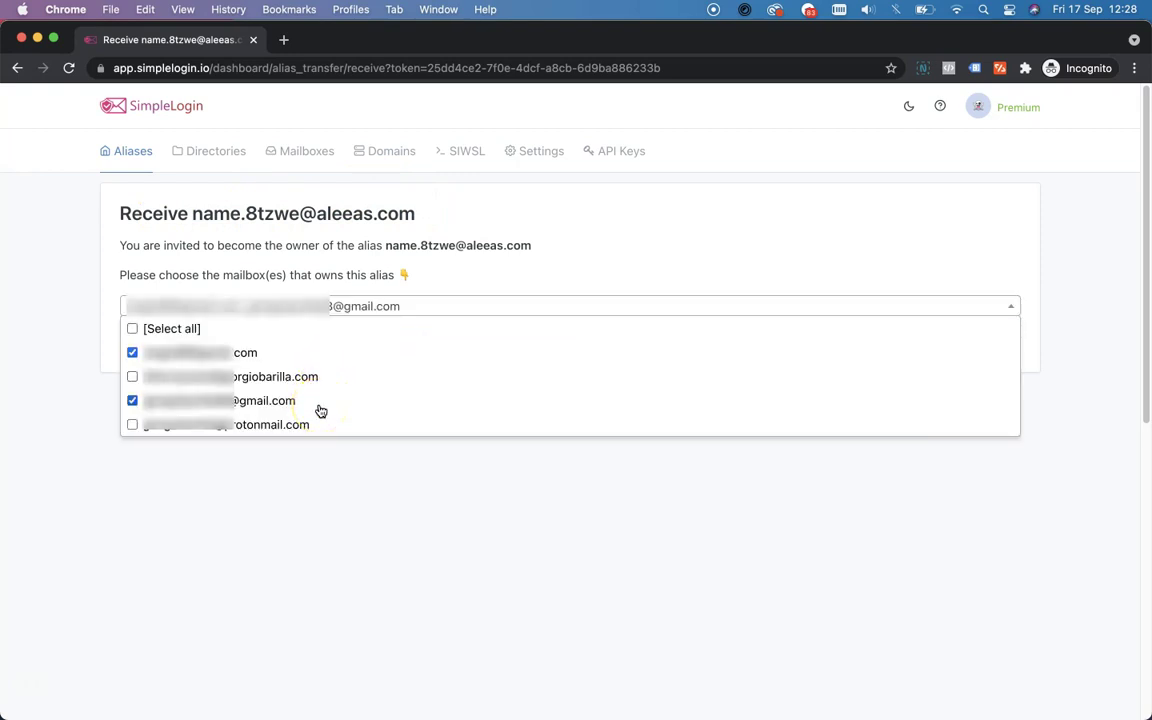
left_click(90, 297)
left_click(119, 338)
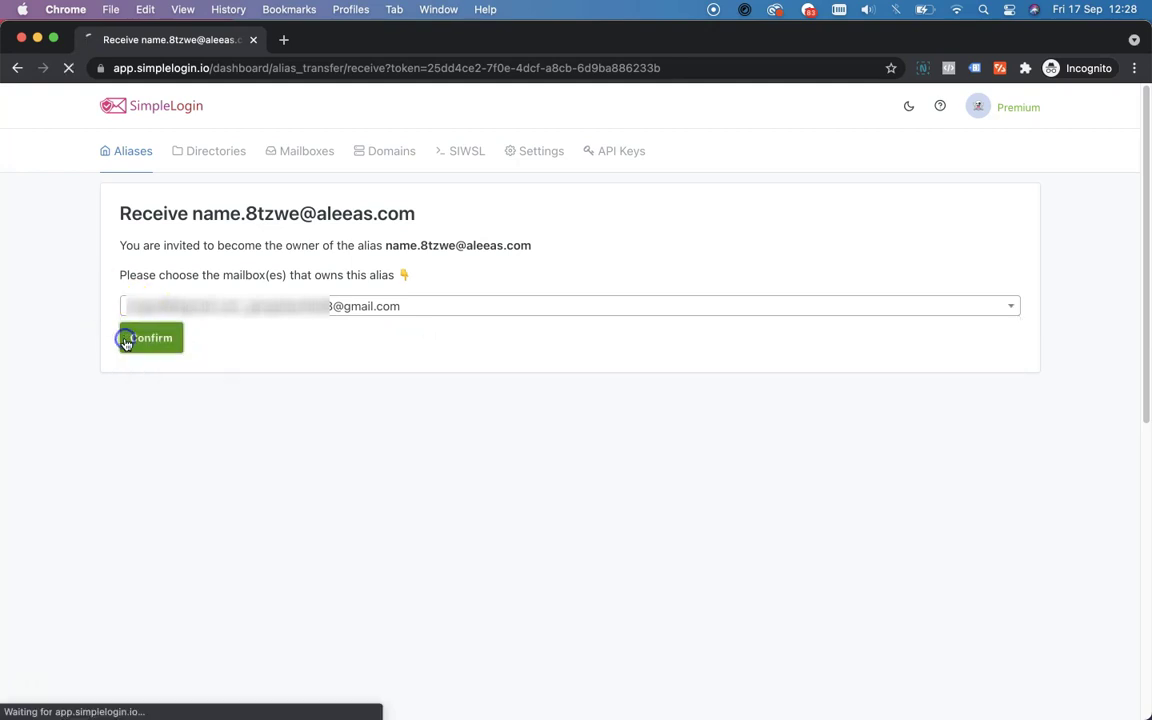